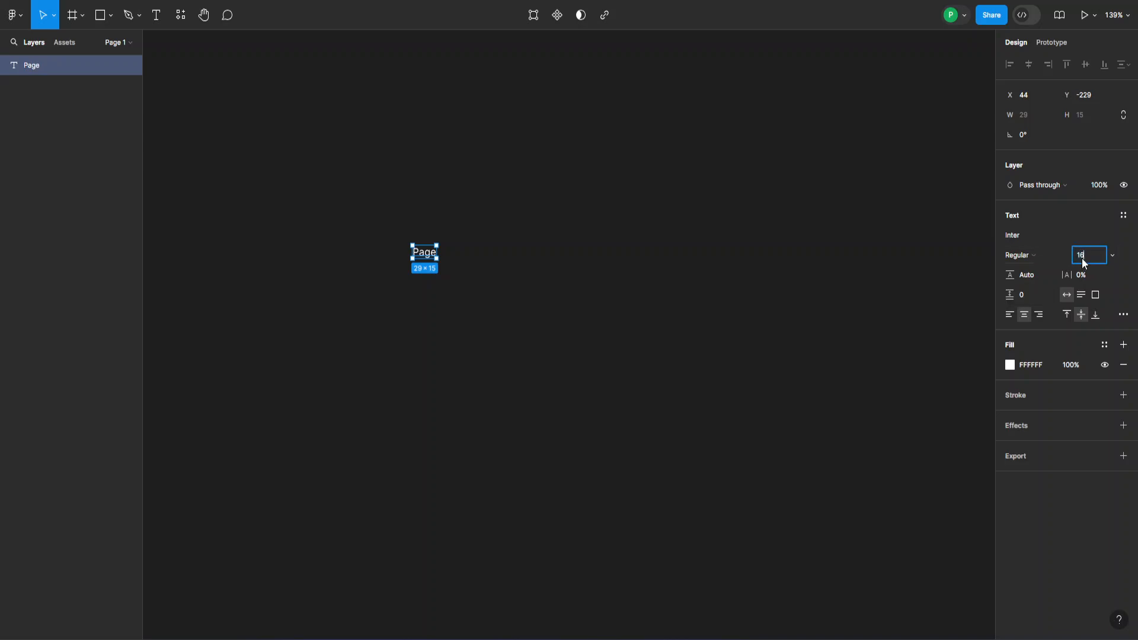
- Change the Page text's font size from 12 to 16, then zoom in
type("16")
key("Return")
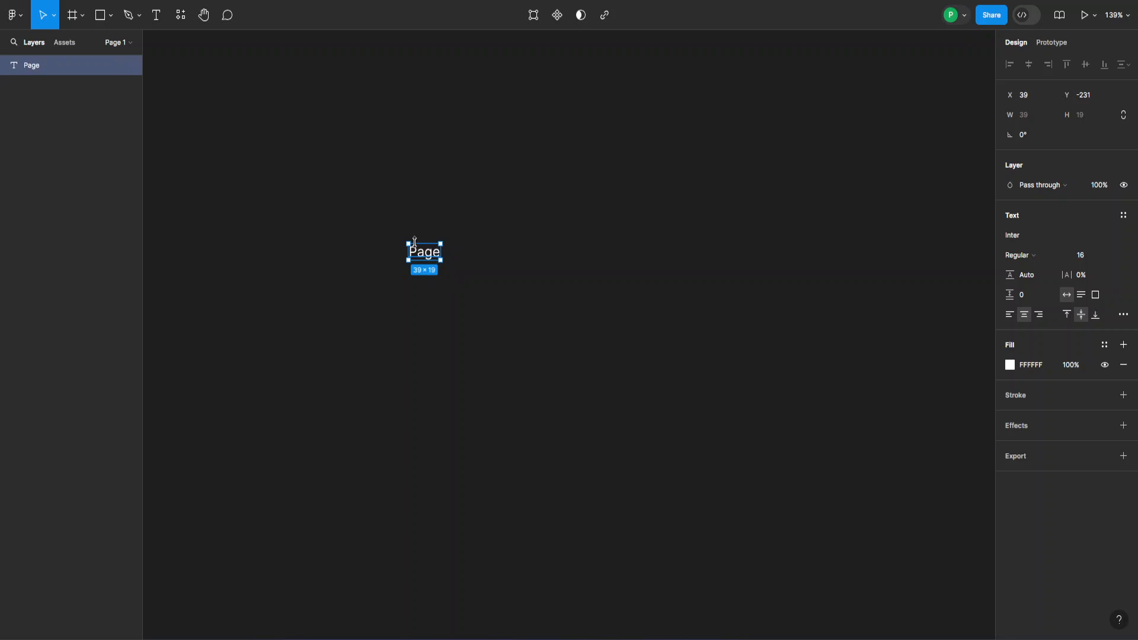
scroll(415, 241, "up", 10)
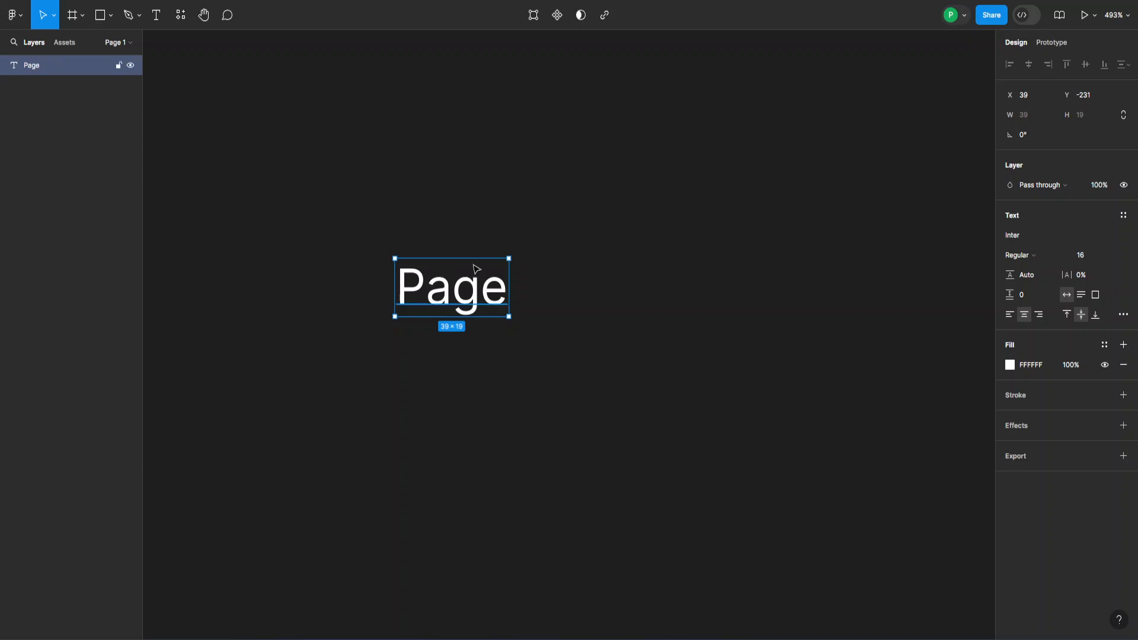
- Add auto layout around the Page text with 18 × 6 padding and a fixed 75 width
right_click(435, 290)
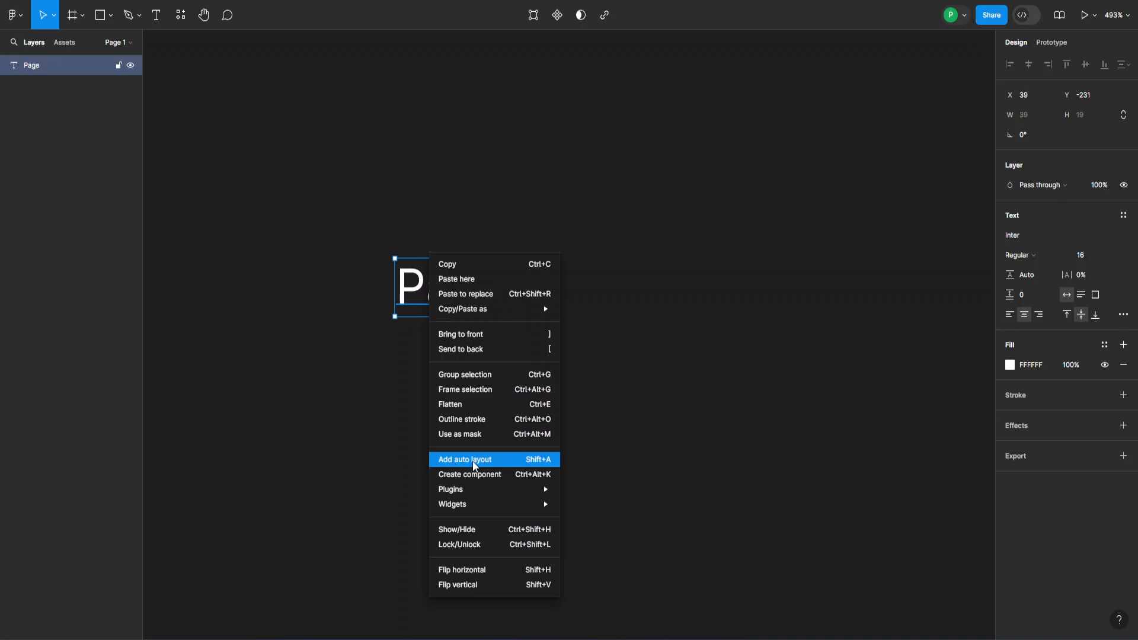
left_click(548, 466)
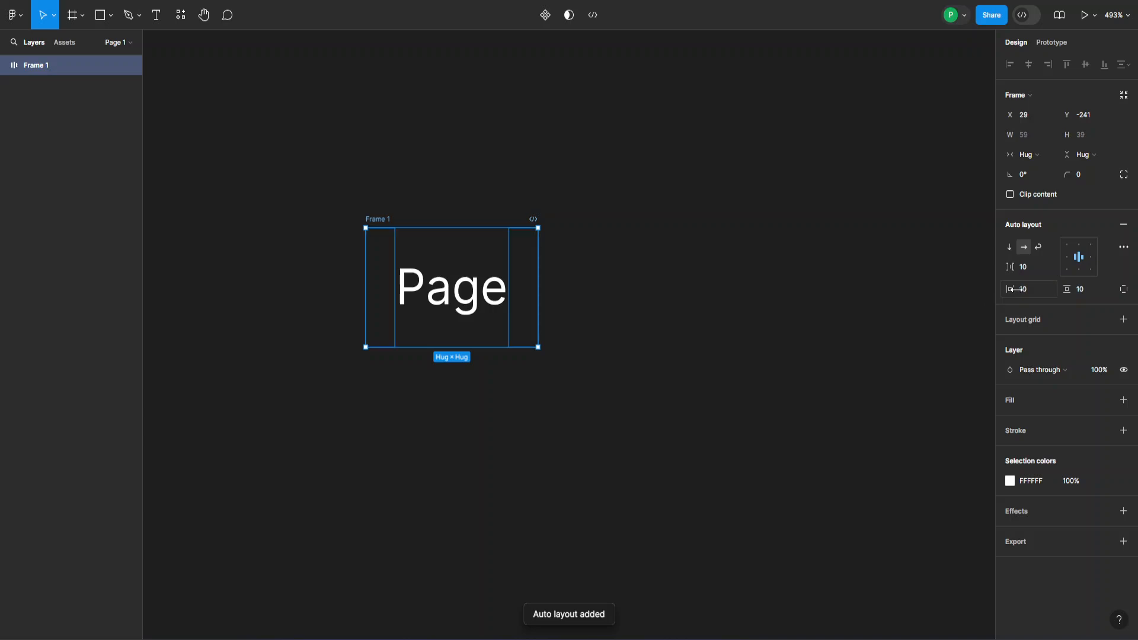
left_click(1027, 293)
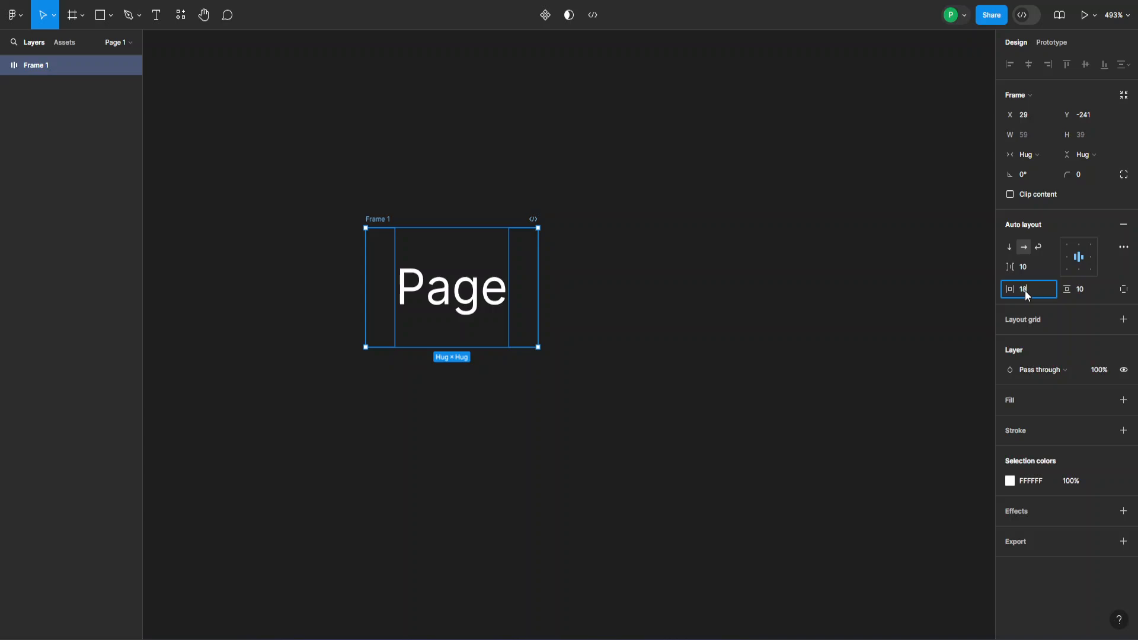
key("Tab")
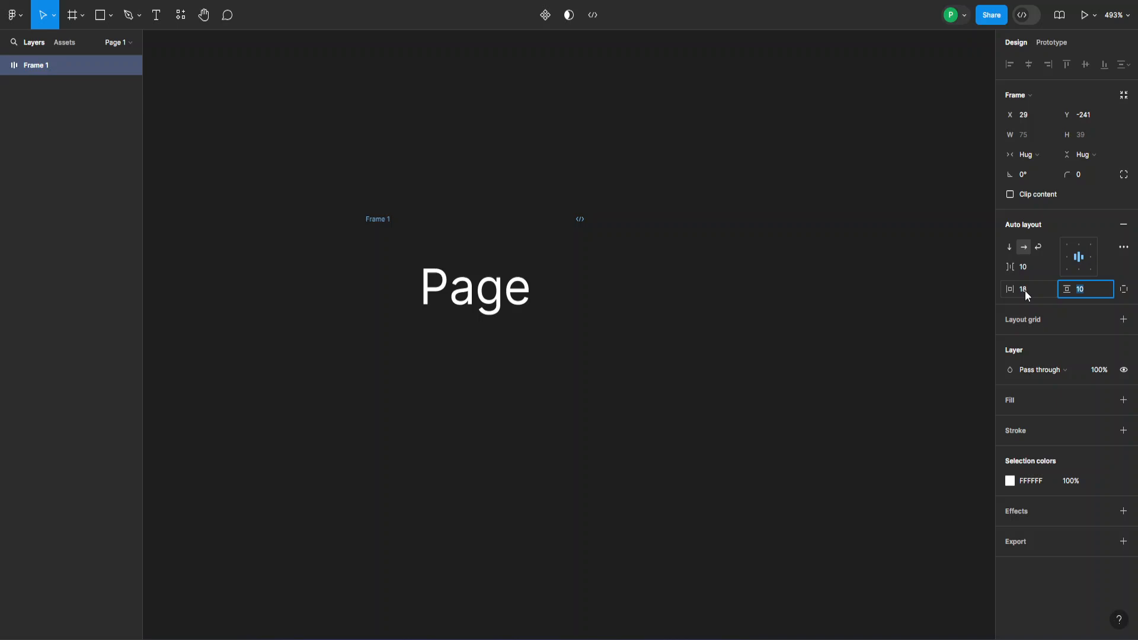
type("6")
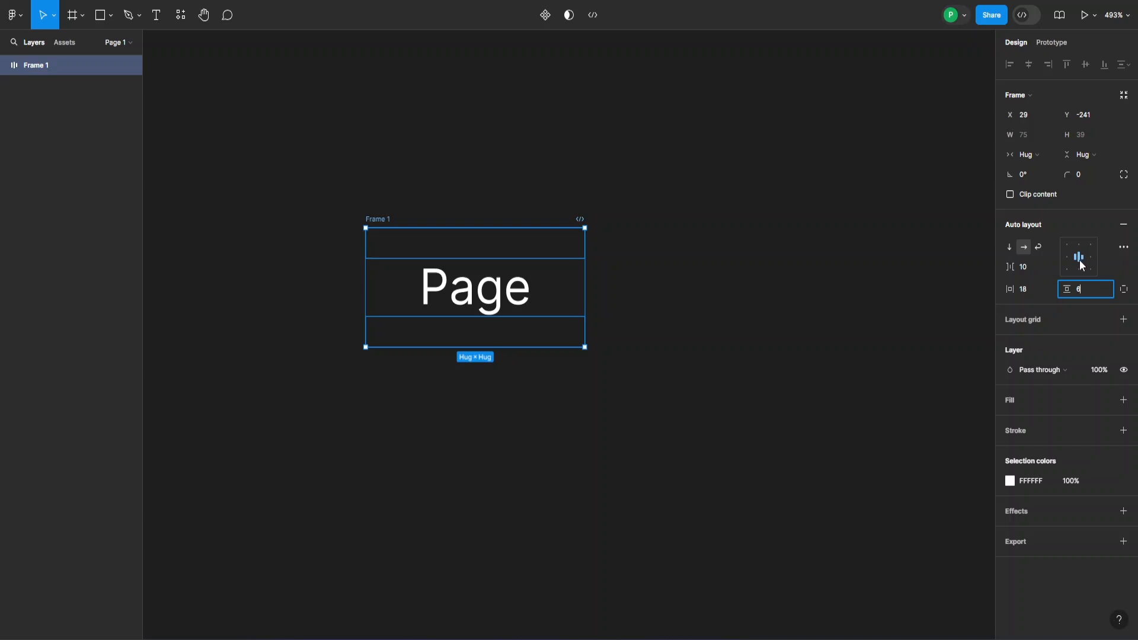
left_click(1029, 154)
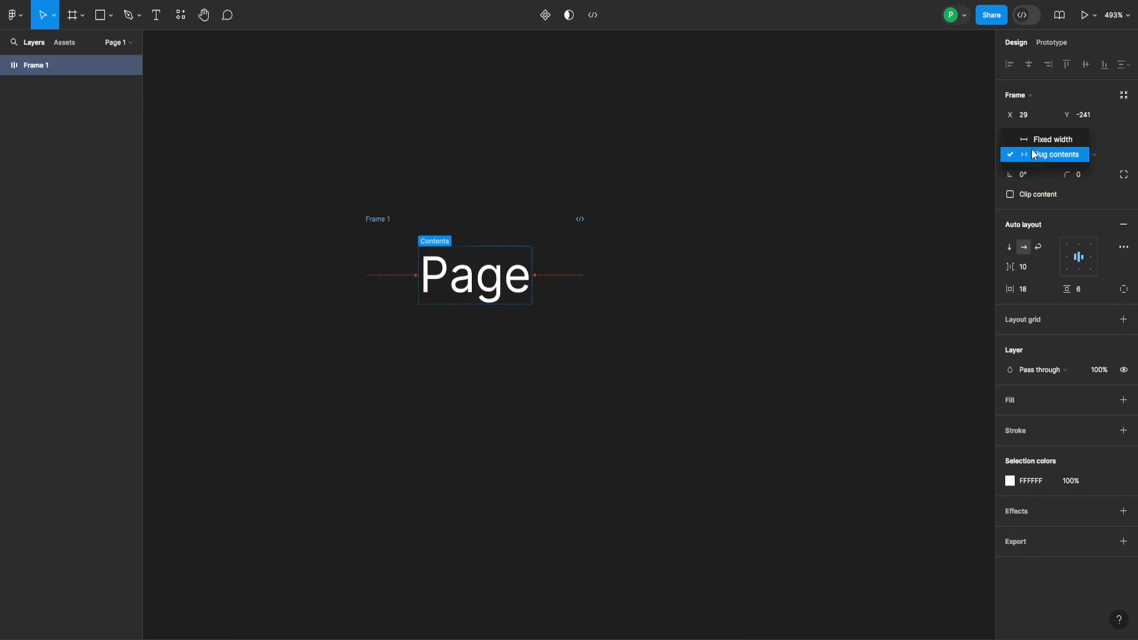
left_click(1034, 142)
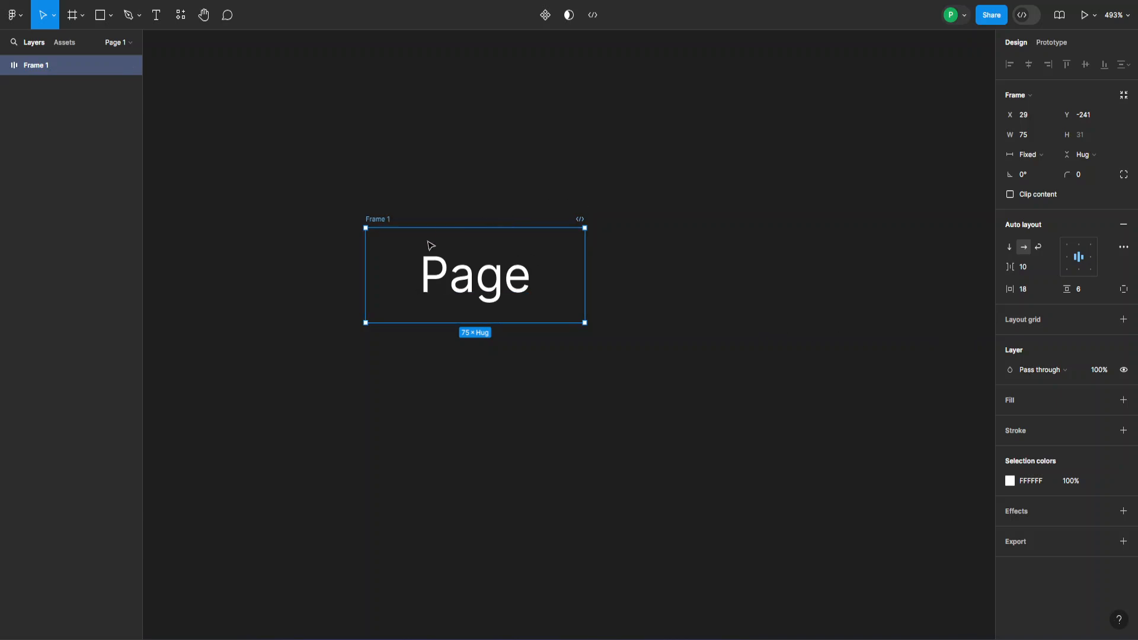
- Make the Page frame a component with a variant property and two extra variants
left_click(545, 17)
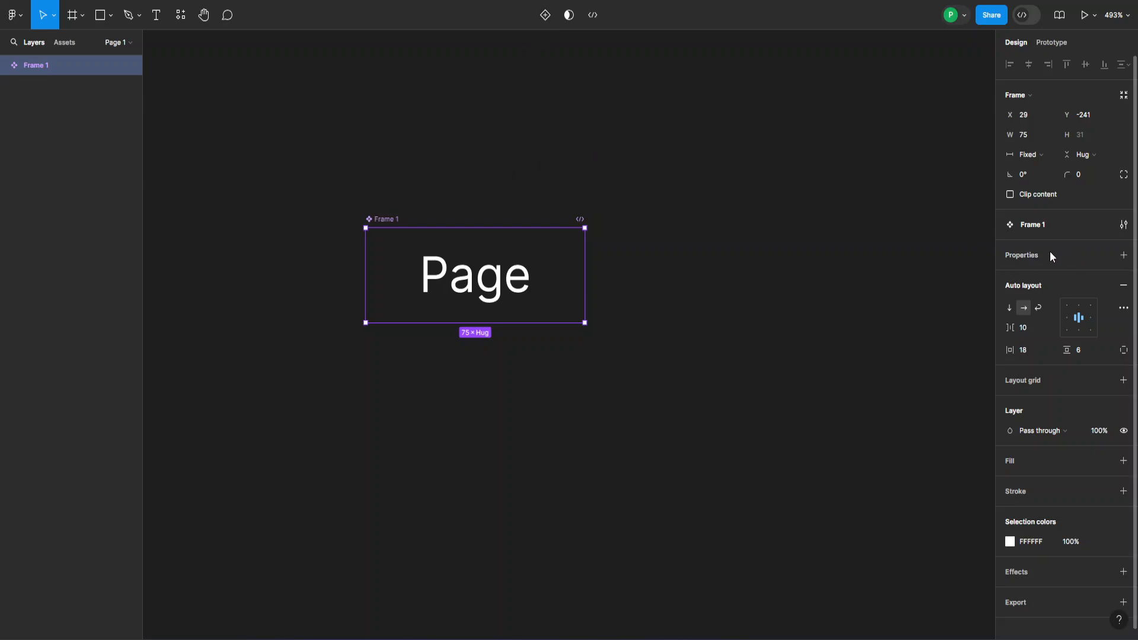
left_click(1124, 258)
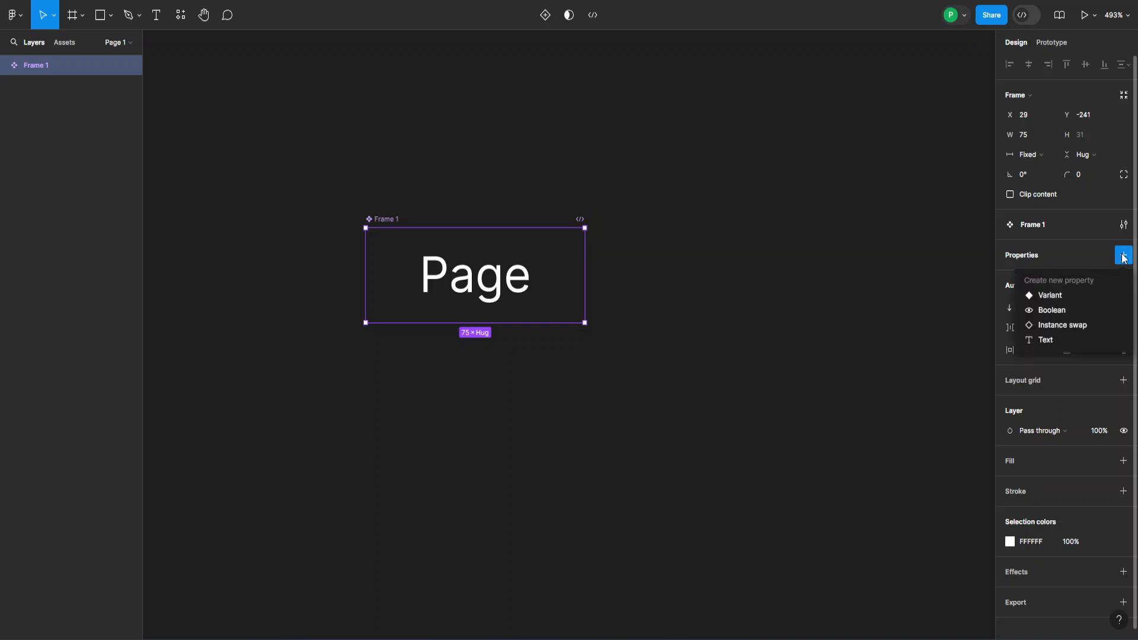
left_click(1039, 295)
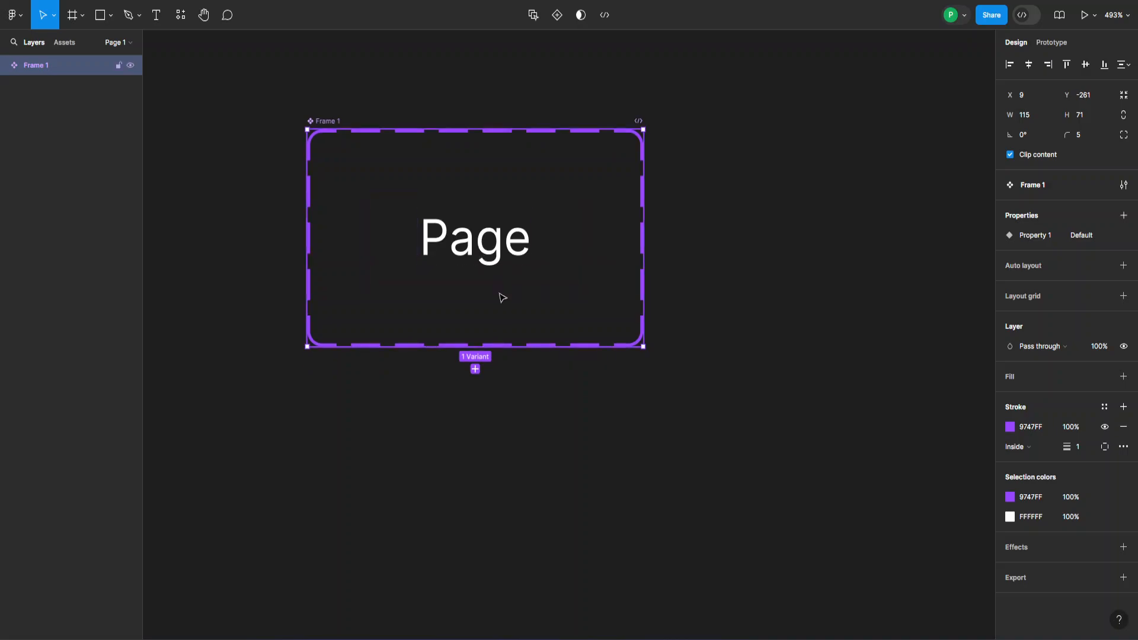
scroll(503, 297, "down", 5)
scroll(497, 302, "down", 2)
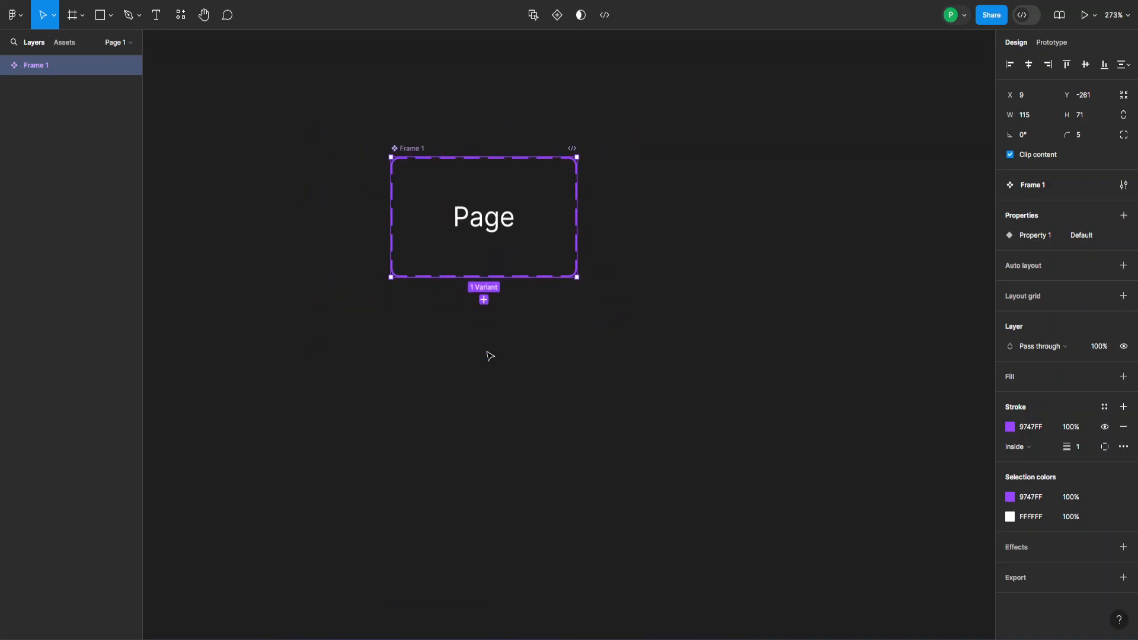
left_click(484, 301)
left_click(483, 355)
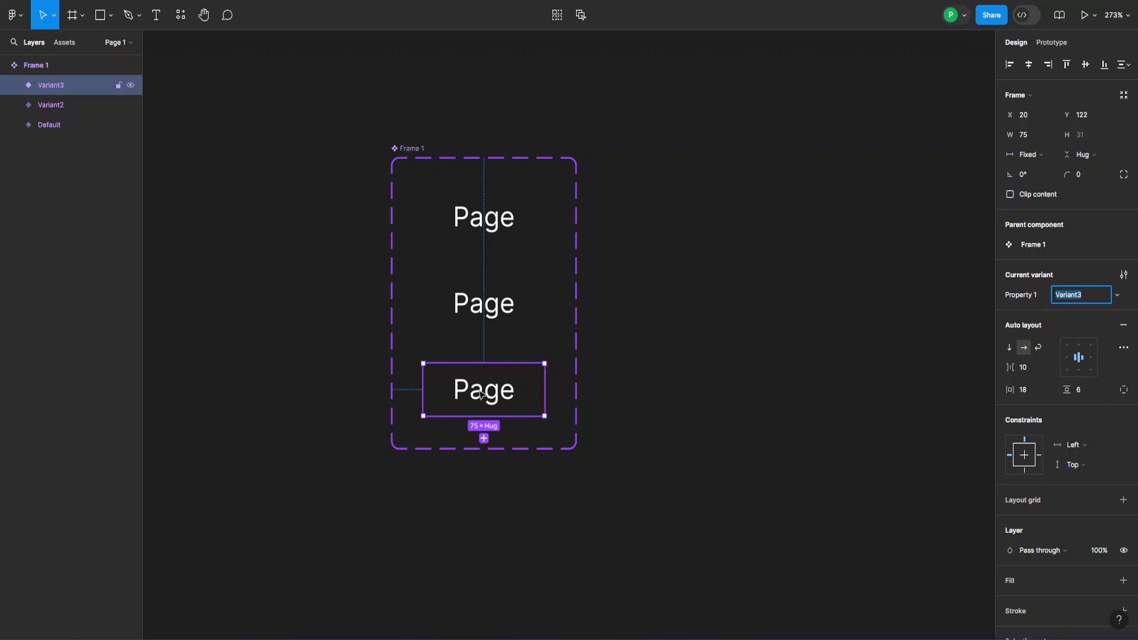
left_click(508, 211)
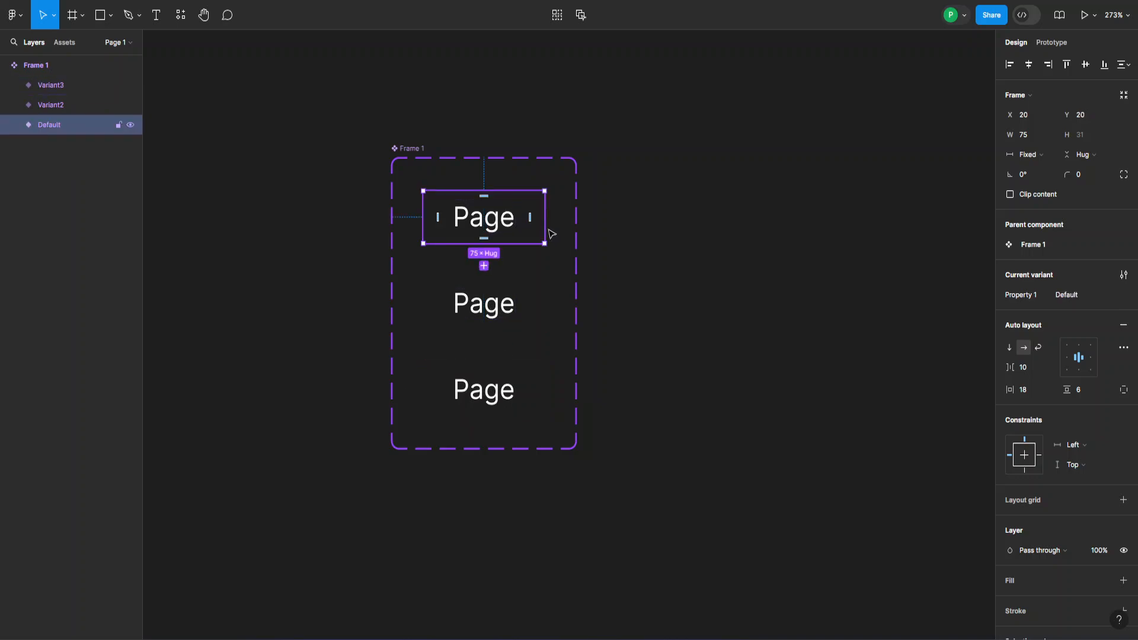
- Rename the property to State and the new variants to Hover and Selected
double_click(1037, 301)
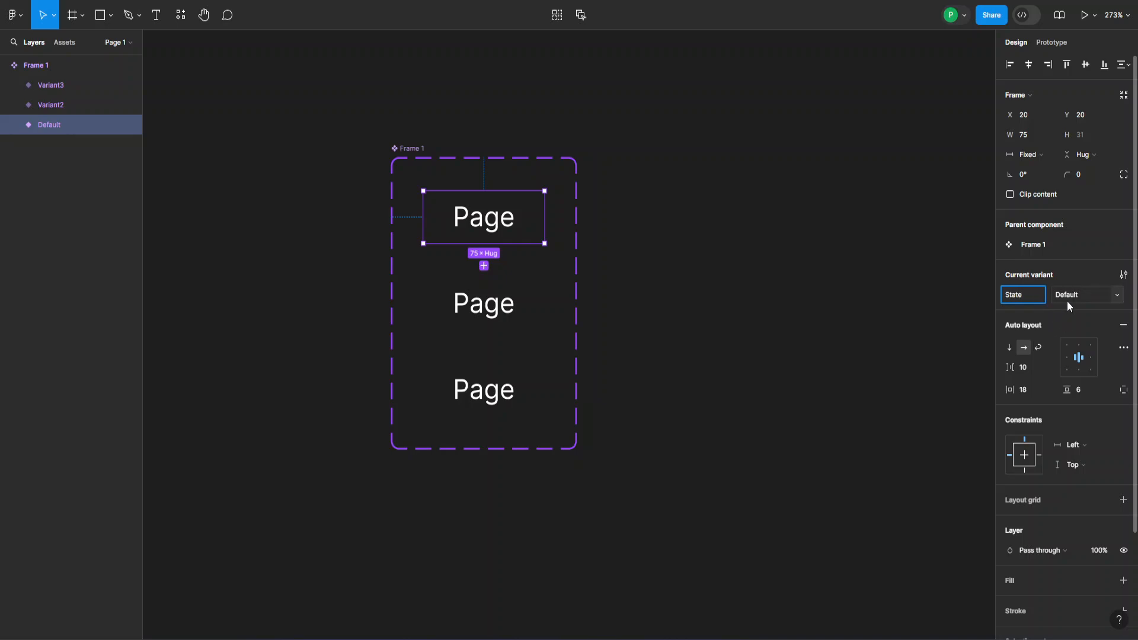
left_click(501, 310)
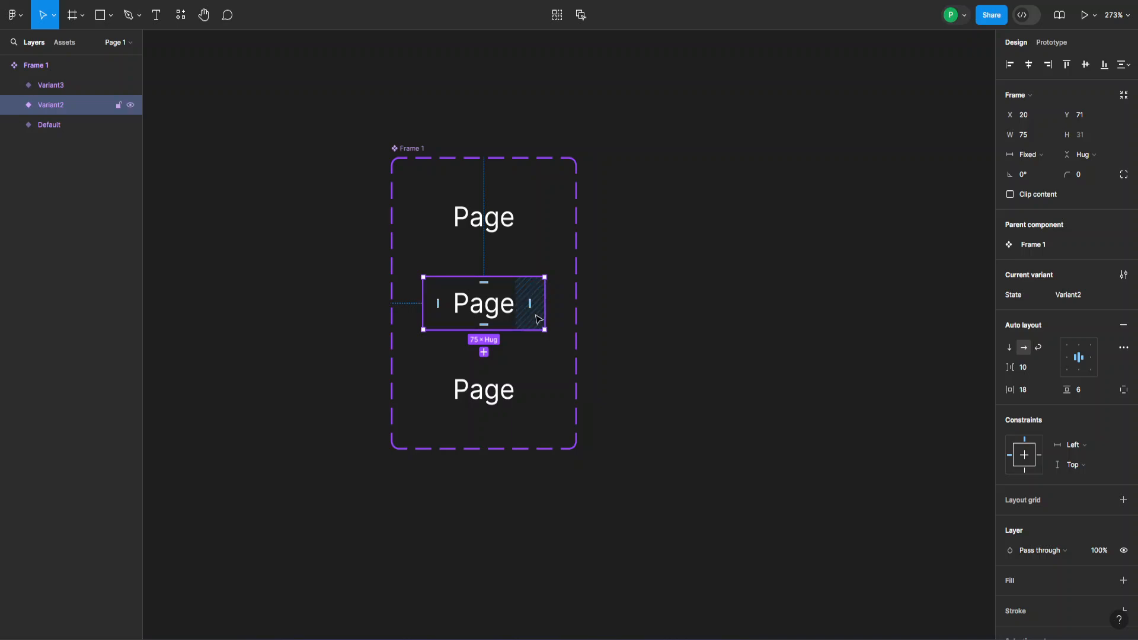
left_click(1076, 296)
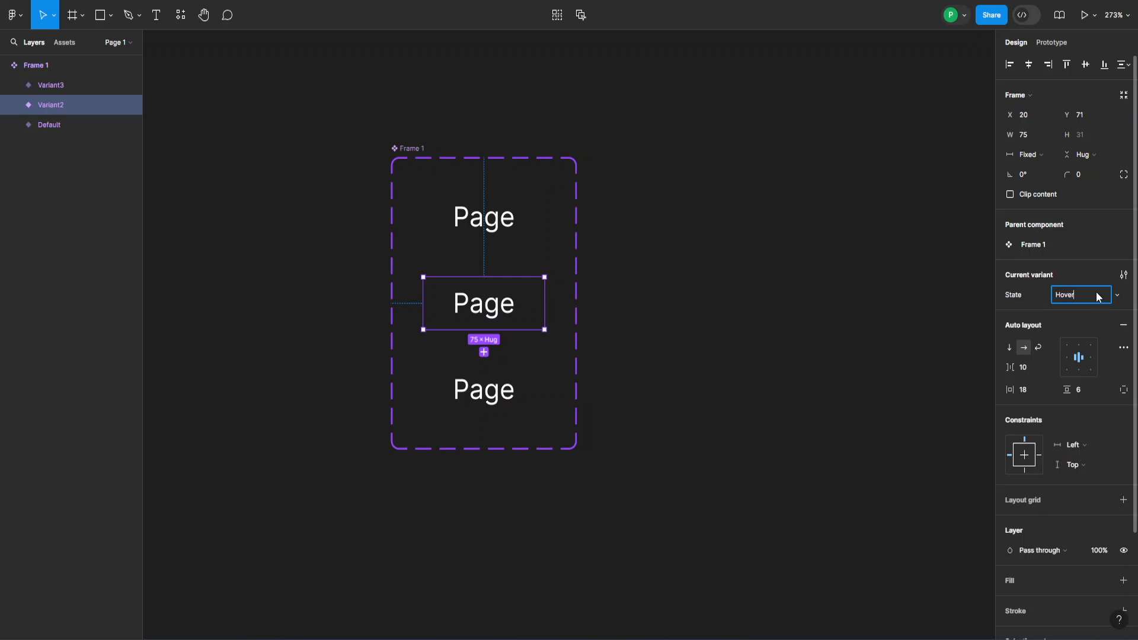
left_click(515, 370)
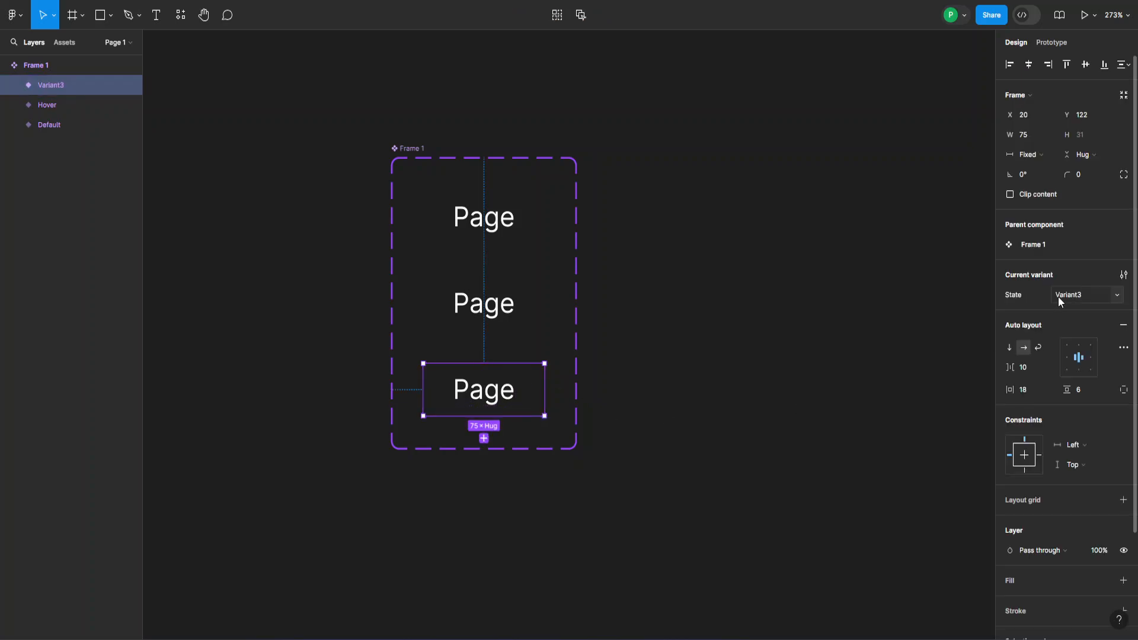
left_click(1065, 295)
key("Return")
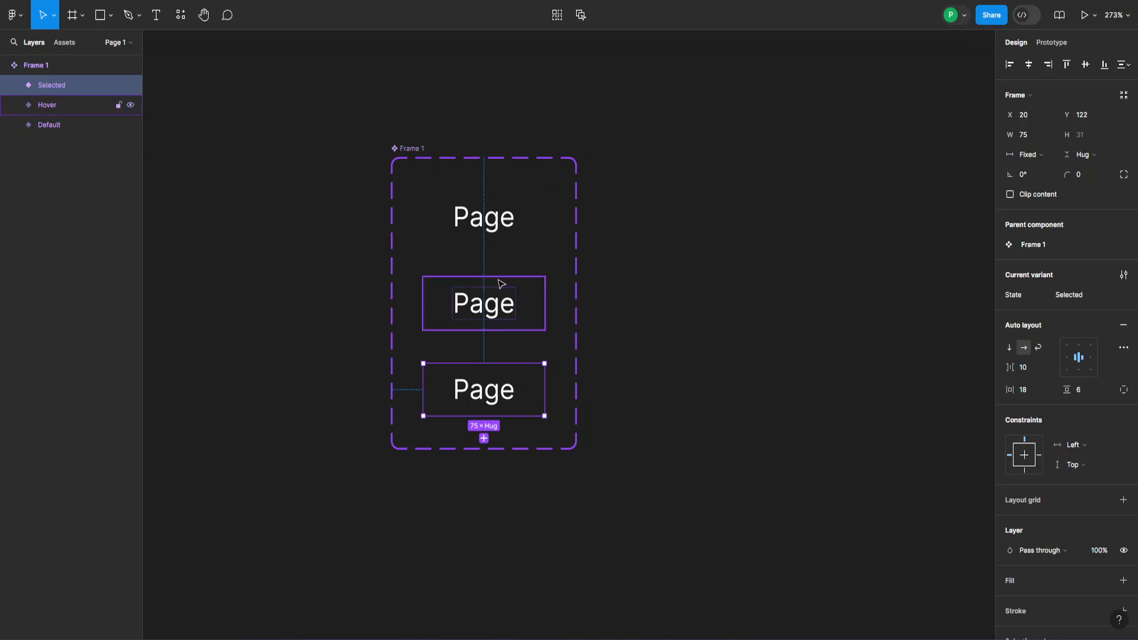
left_click(532, 306)
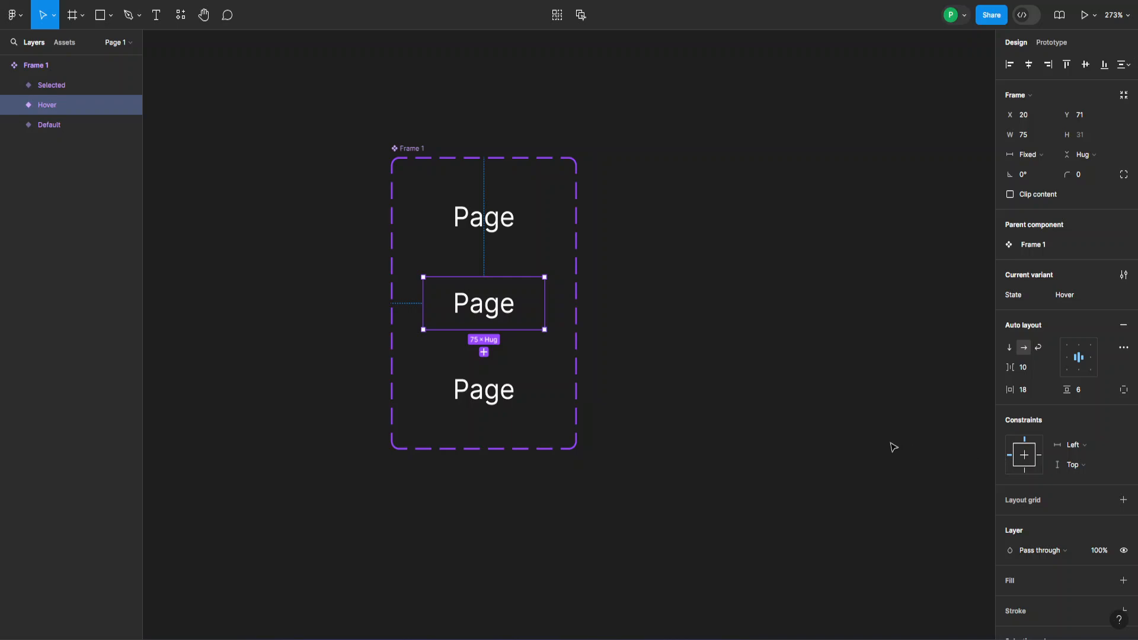
- Add a new fill to the Hover variant
left_click(1044, 578)
left_click(1009, 600)
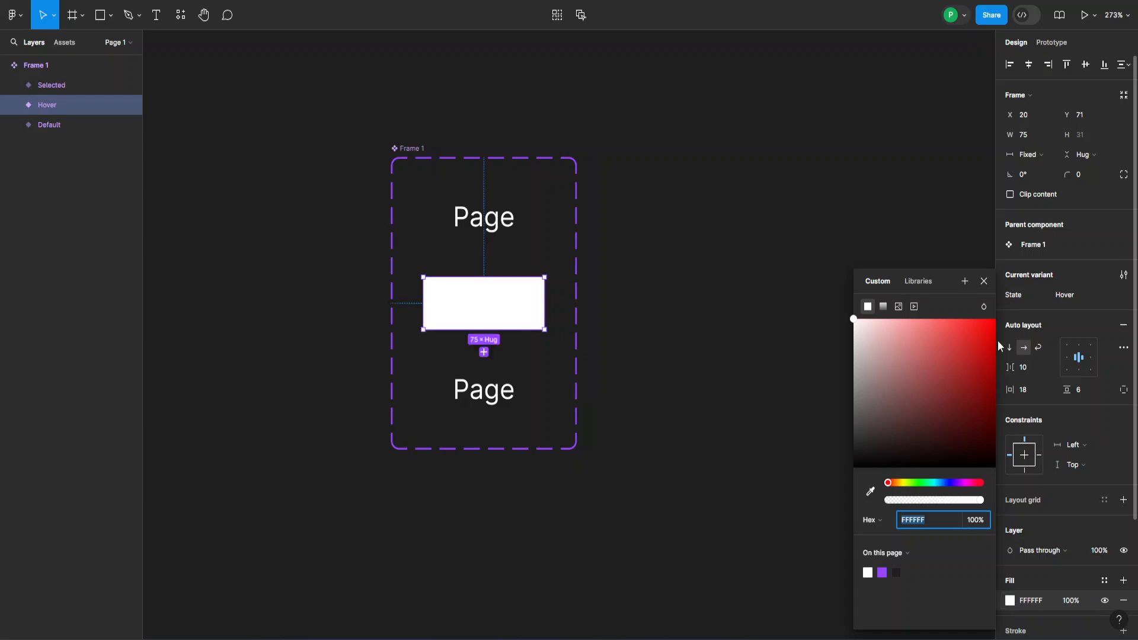
left_click(984, 281)
- Change the Default variant's text colour to blue 576EE7
left_click(494, 230)
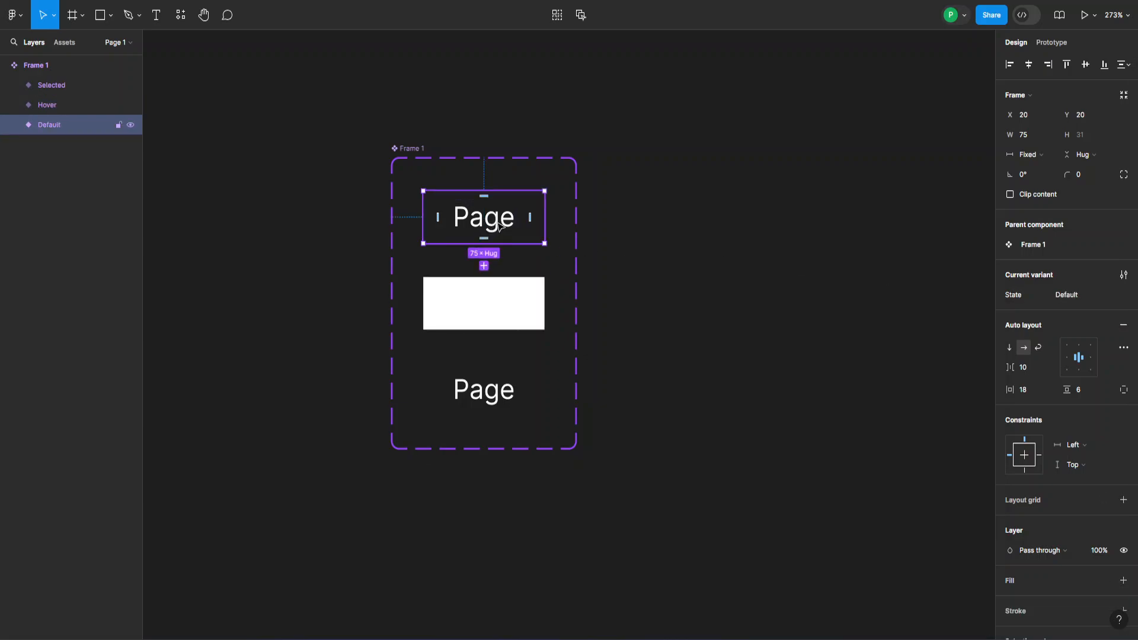
scroll(1025, 572, "down", 3)
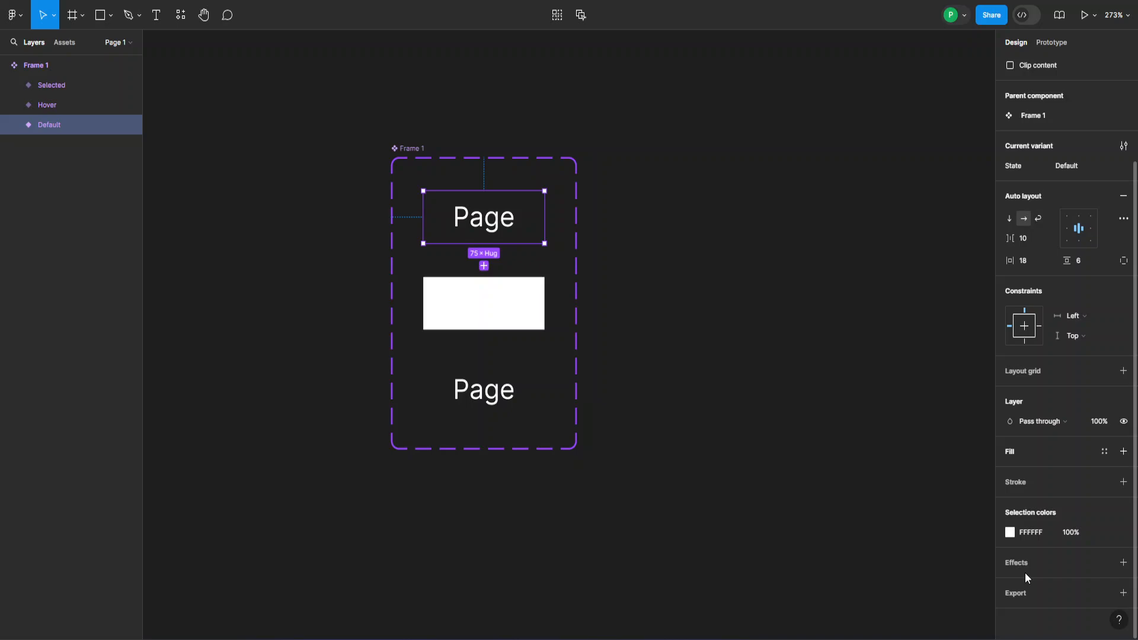
left_click(1010, 532)
left_click(947, 484)
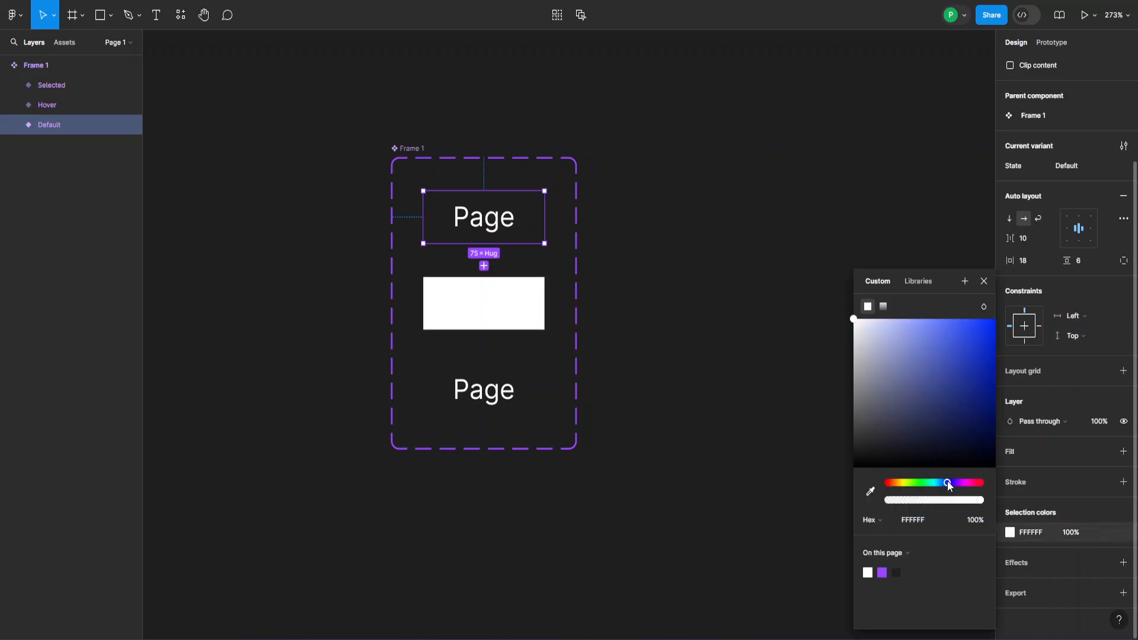
left_click_drag(959, 374, 942, 338)
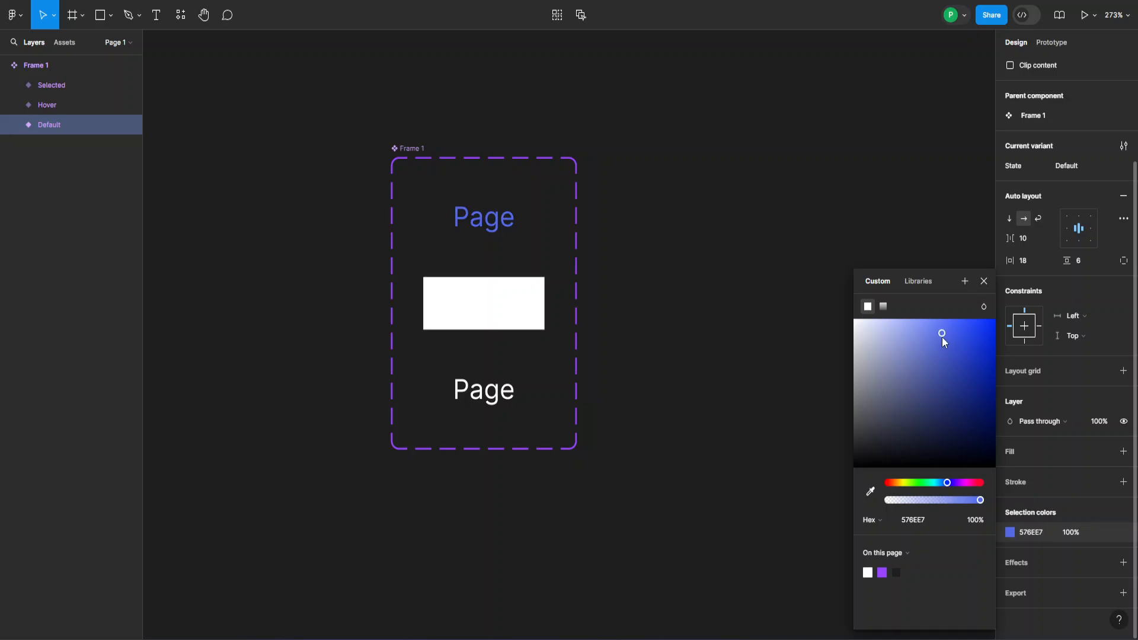
left_click(984, 283)
- Set the Hover variant's fill to 576EE7 at 15% opacity
left_click(538, 290)
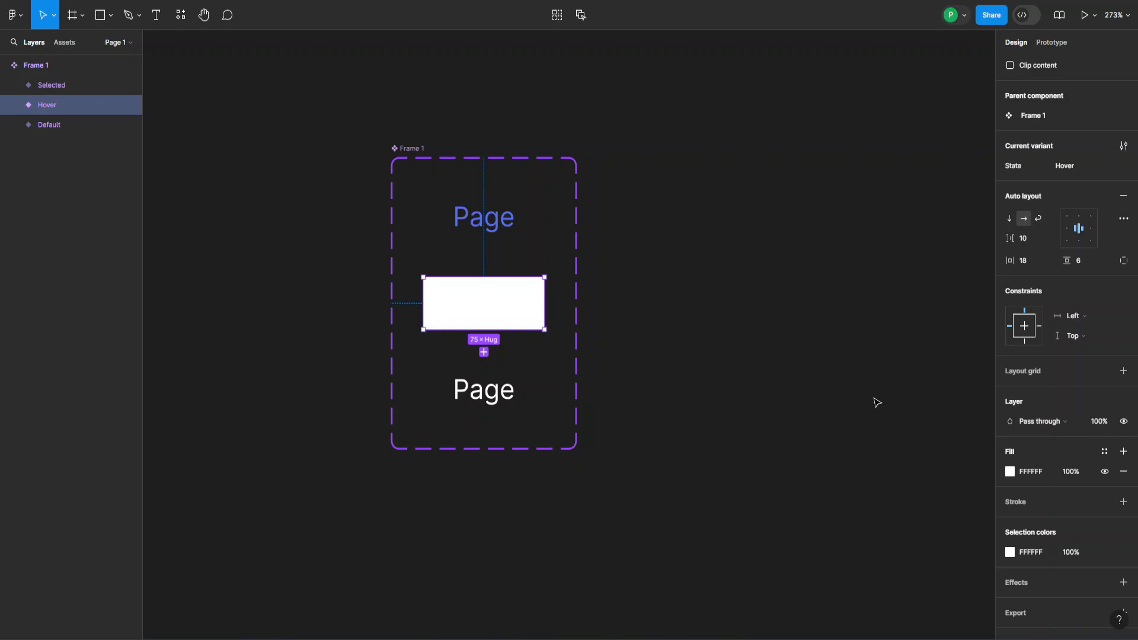
left_click(1007, 472)
left_click(896, 572)
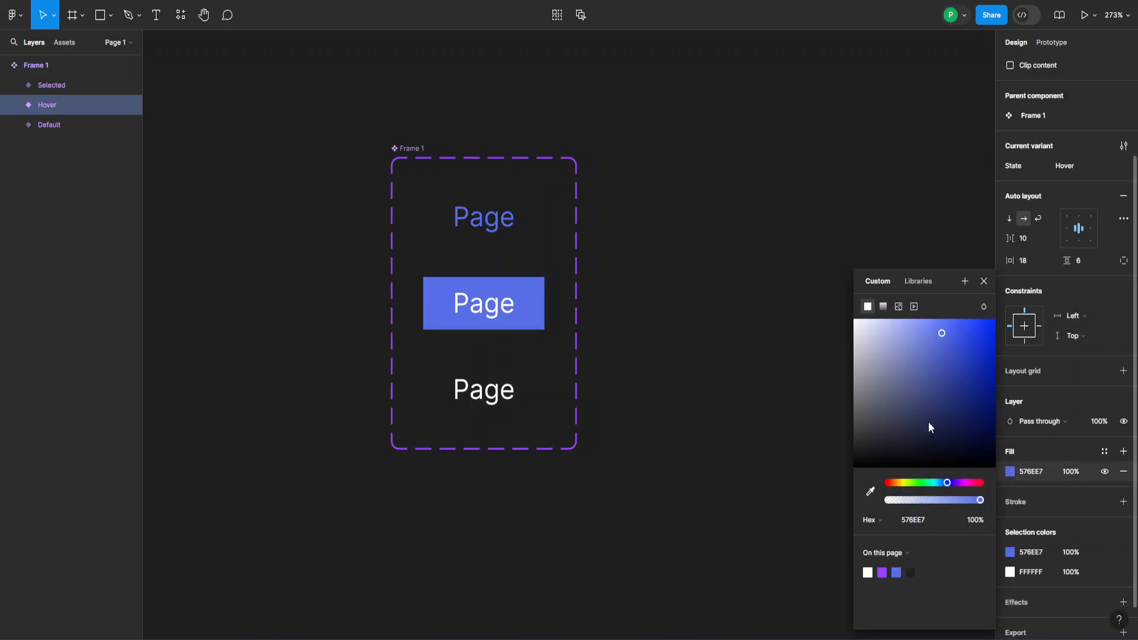
left_click_drag(912, 500, 901, 503)
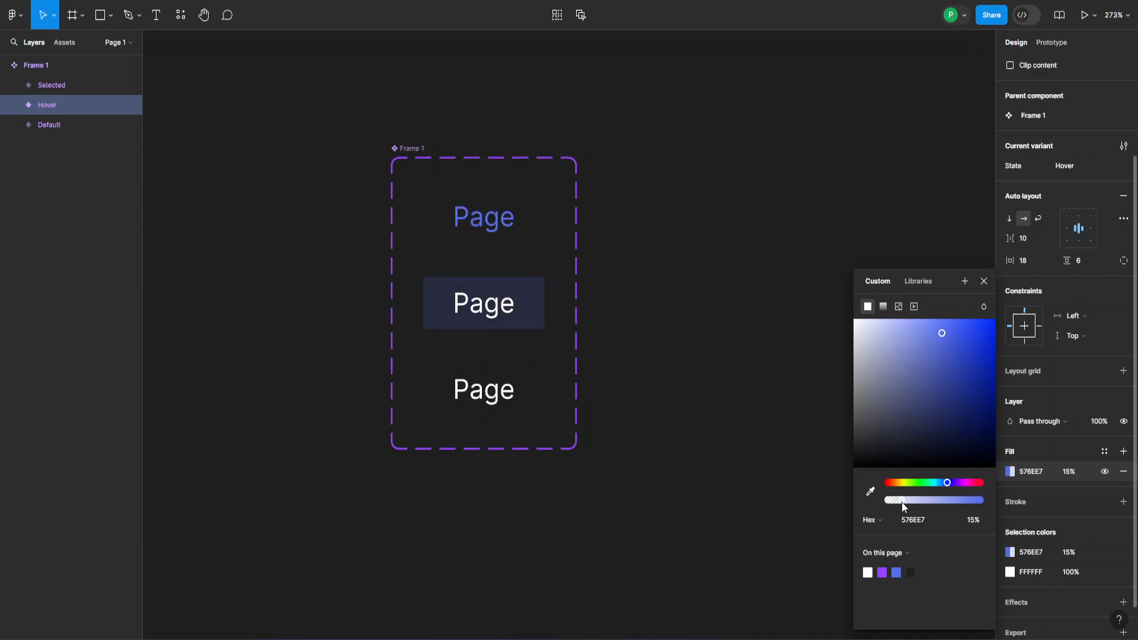
left_click(987, 285)
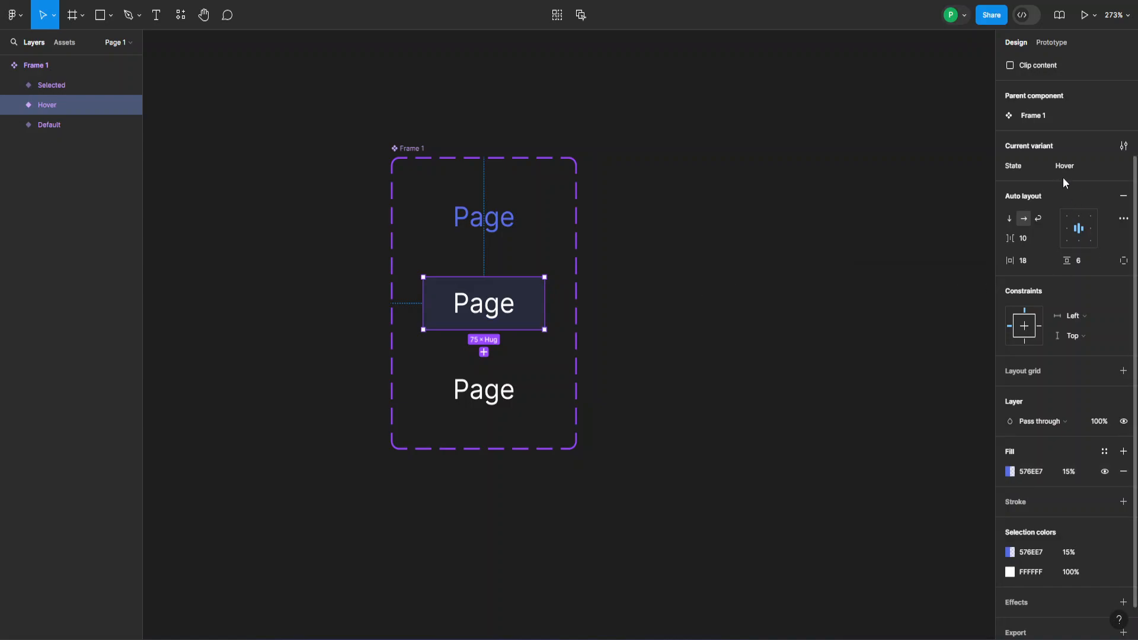
scroll(1078, 180, "up", 2)
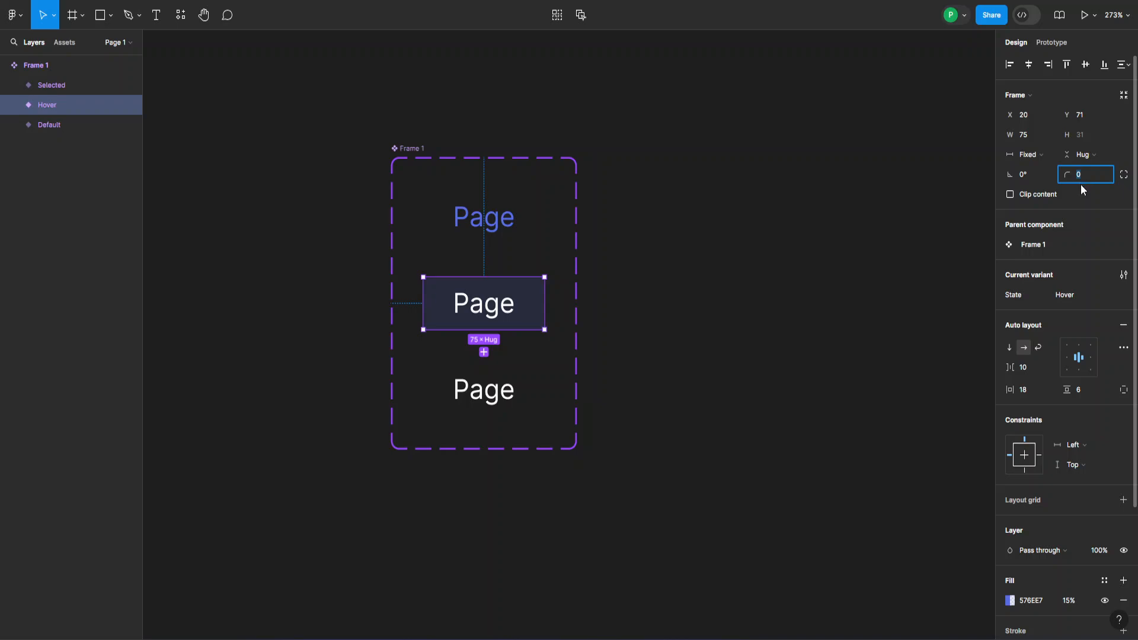
- Give the Hover variant a corner radius of 10
type("10")
key("Return")
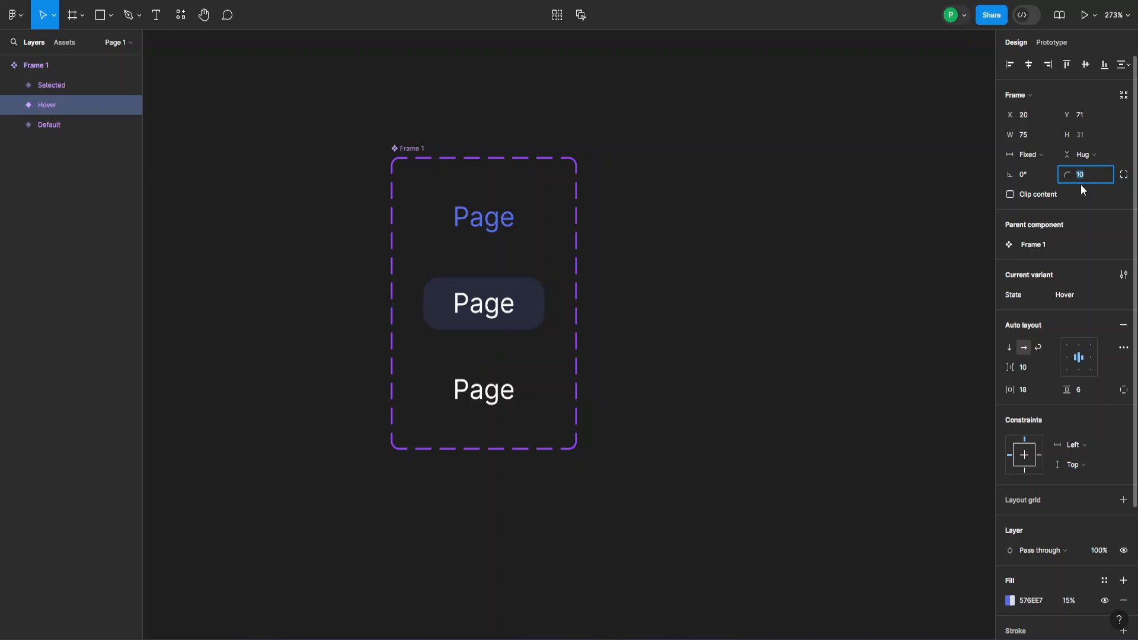
scroll(1034, 515, "down", 3)
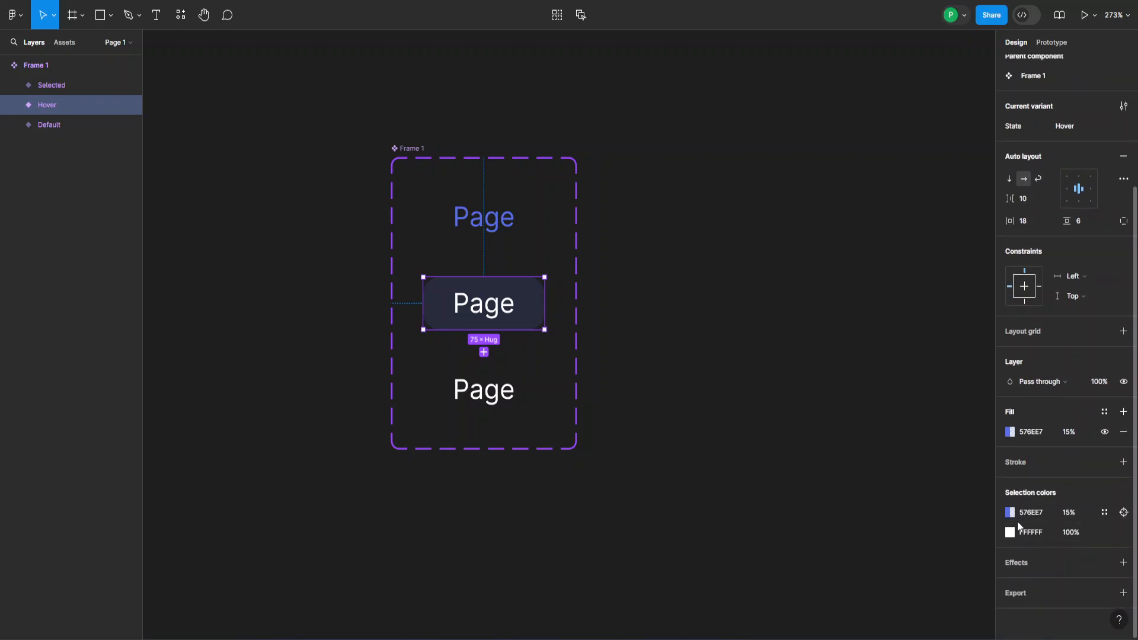
- Change the Hover and Selected tab label colours from FFFFFF to 576EE7
left_click(1010, 531)
left_click(897, 571)
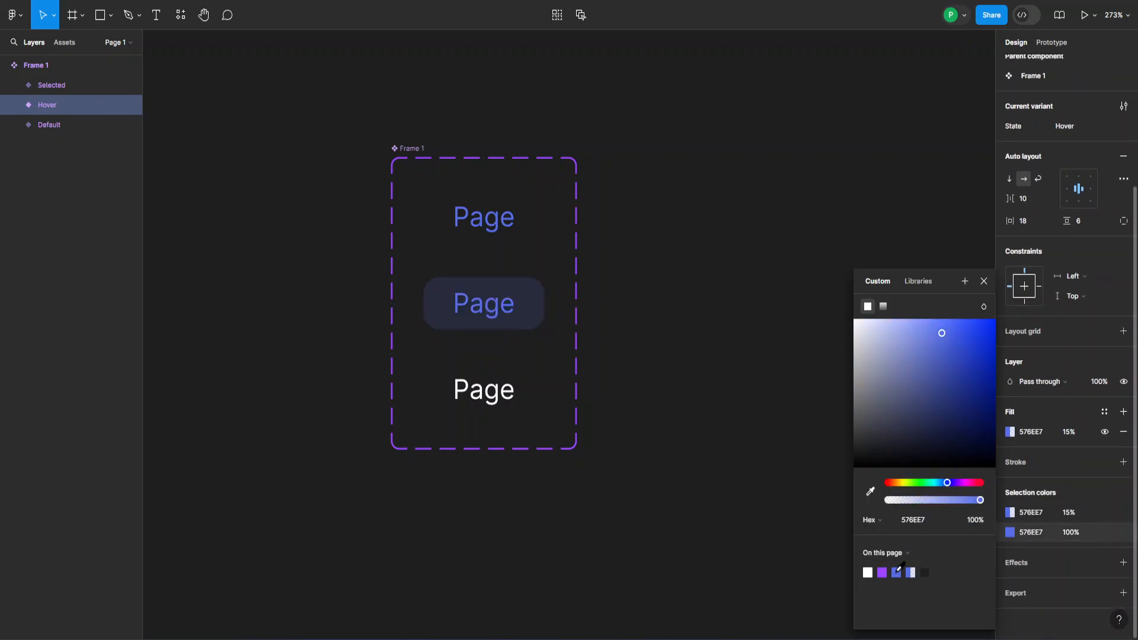
left_click(519, 409)
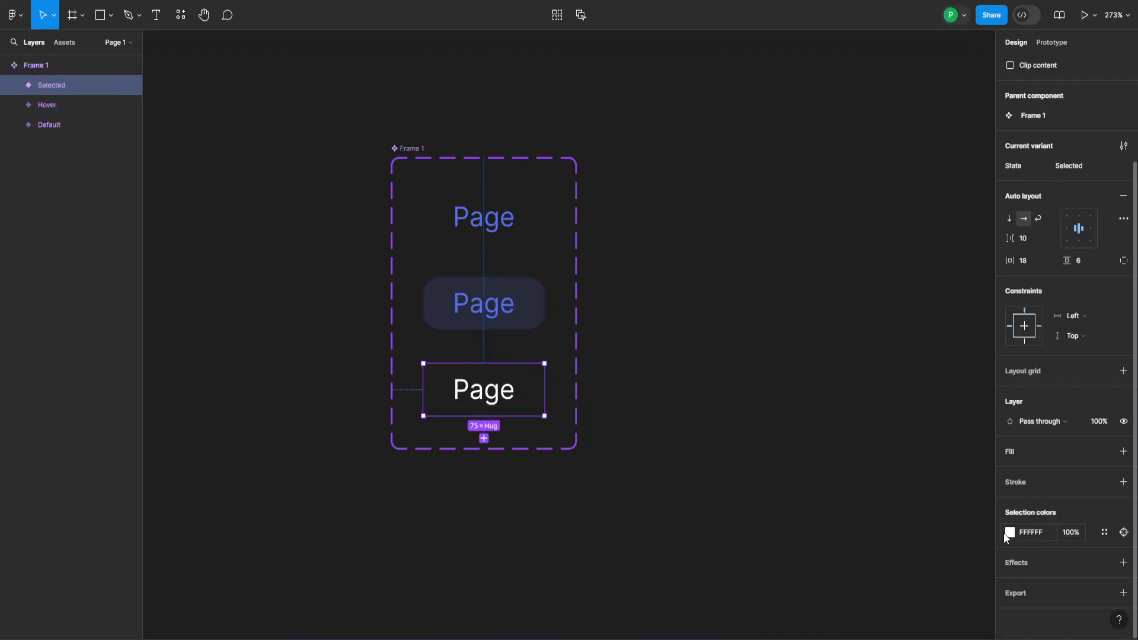
left_click(1010, 532)
left_click(868, 572)
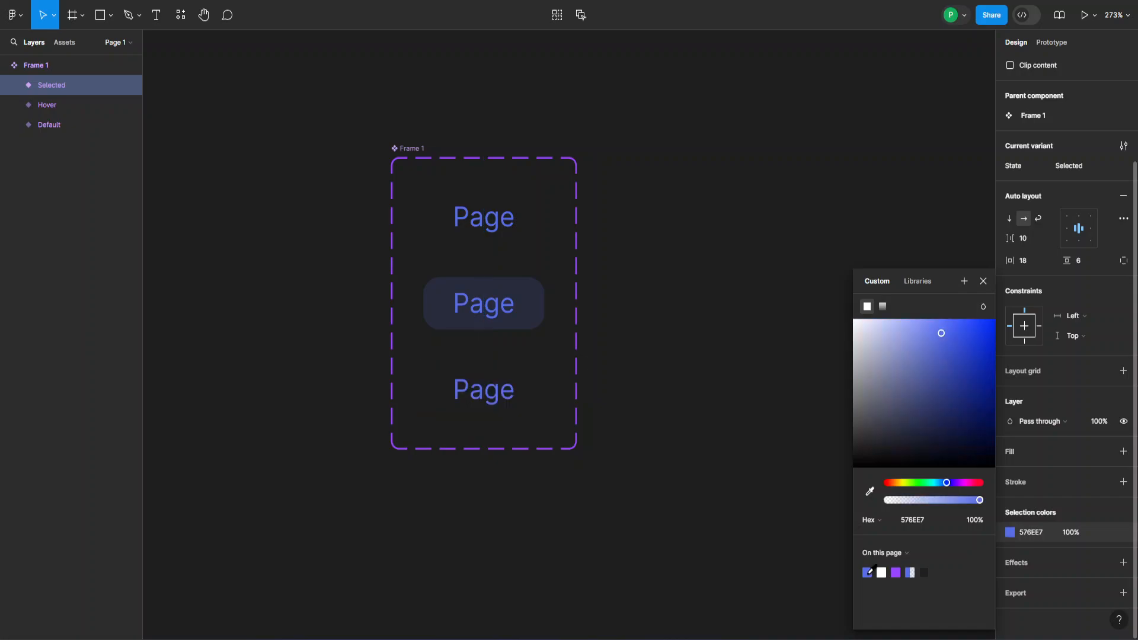
left_click(983, 281)
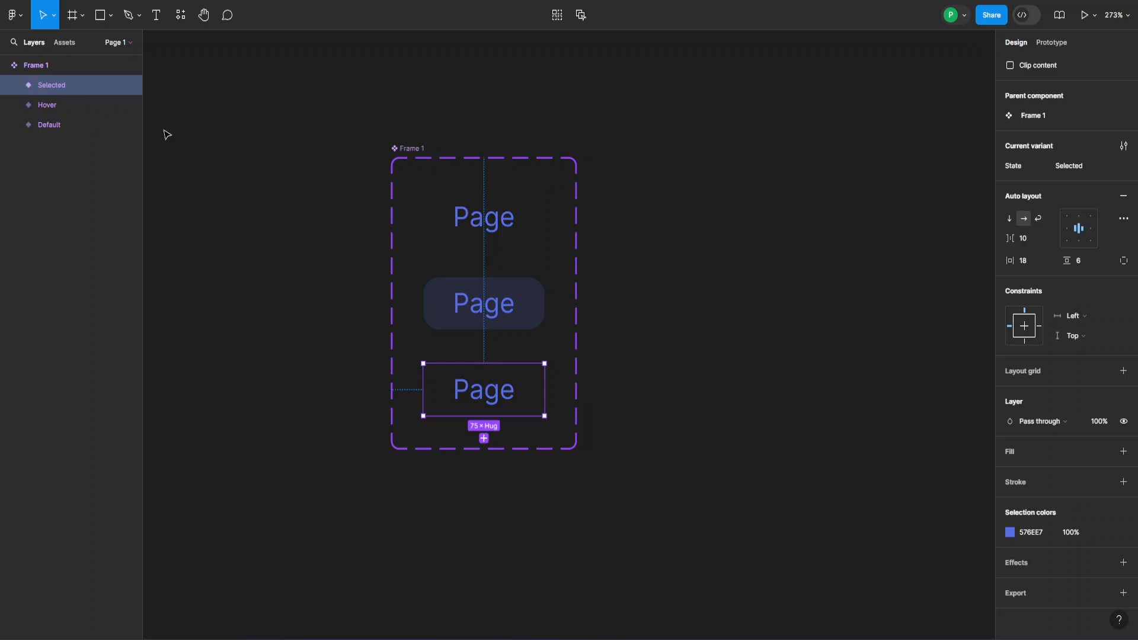
- Draw a thin 75 × 1 rectangle with absolute position under the Selected tab's label
left_click(100, 15)
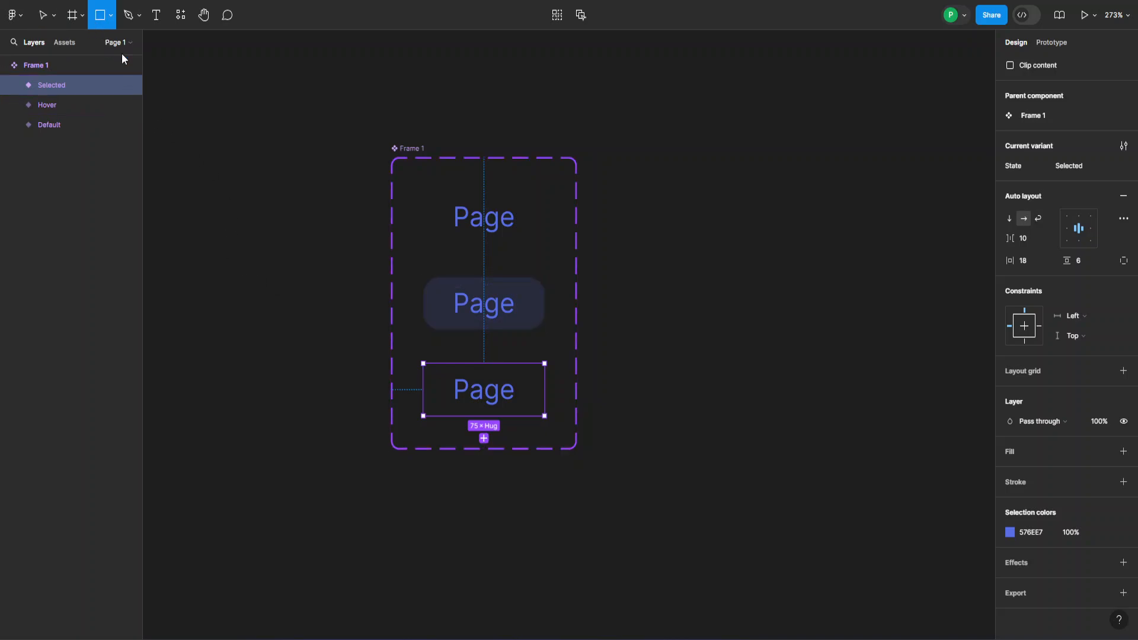
mouse_move(317, 430)
left_mouse_down()
mouse_move(470, 432)
mouse_move(444, 389)
mouse_move(415, 392)
left_mouse_up()
left_click(353, 418)
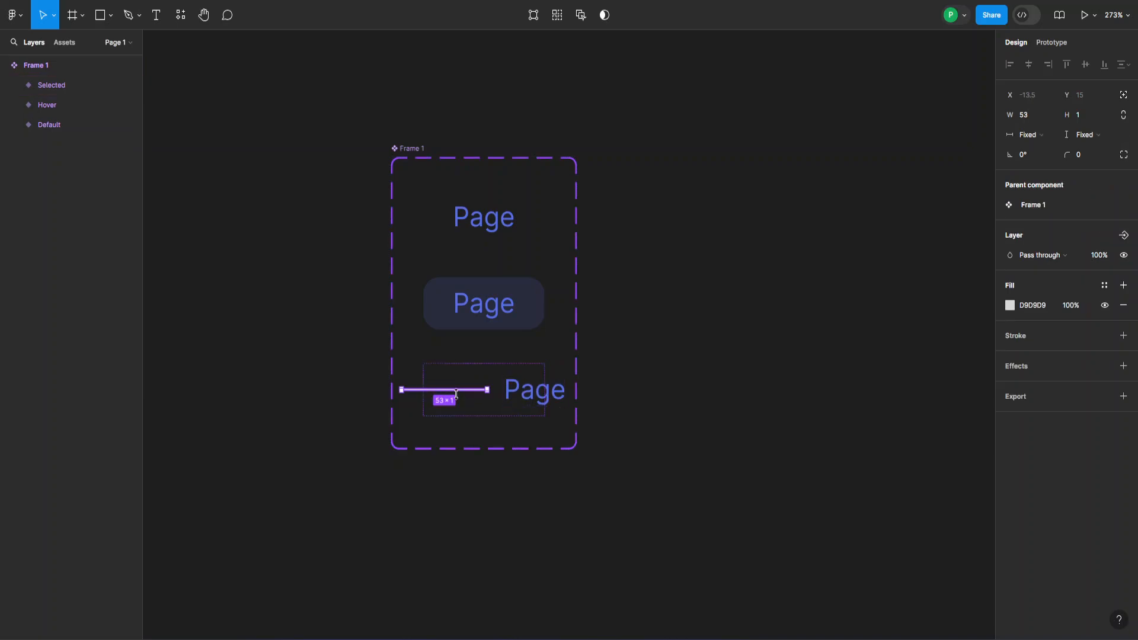
left_click(1123, 96)
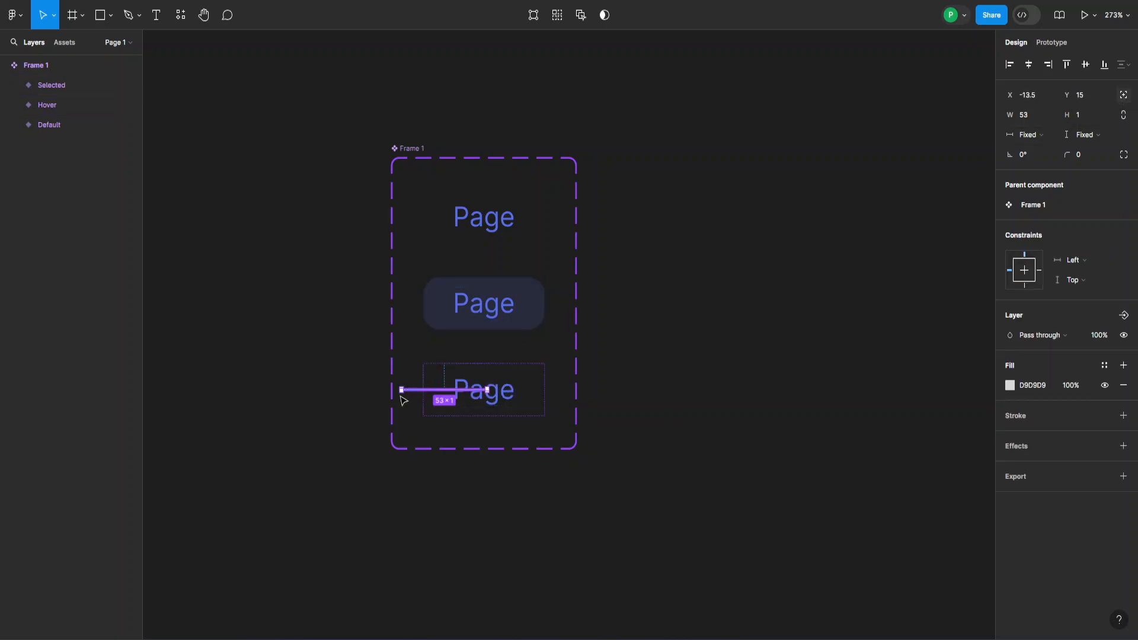
left_click_drag(435, 388, 543, 414)
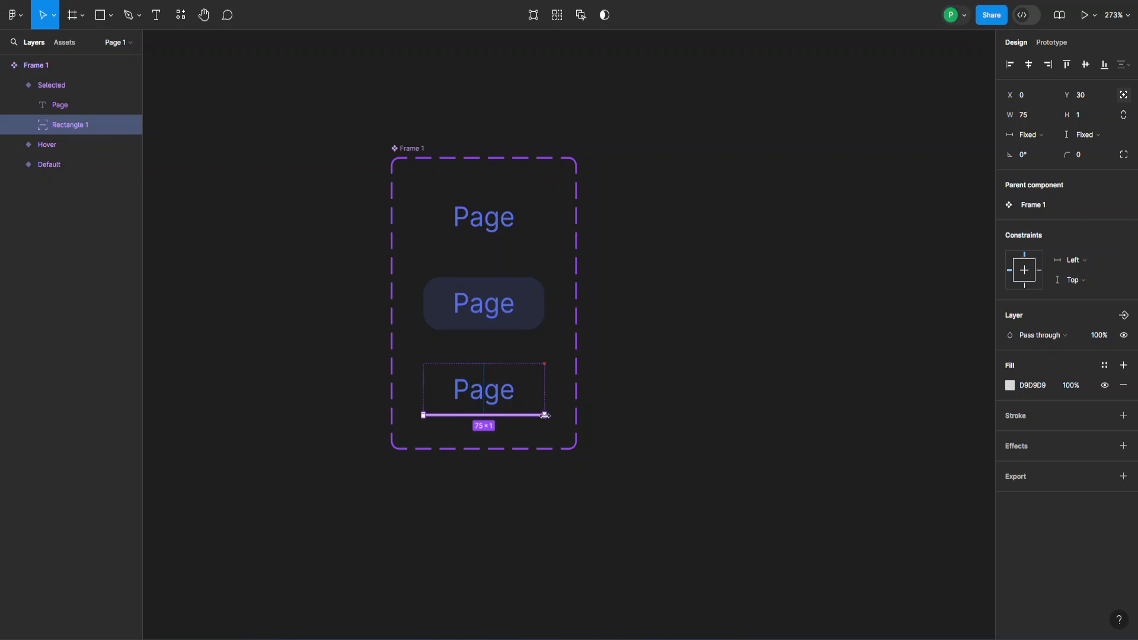
- Fill the underline rectangle with blue 576EE7
left_click(1010, 385)
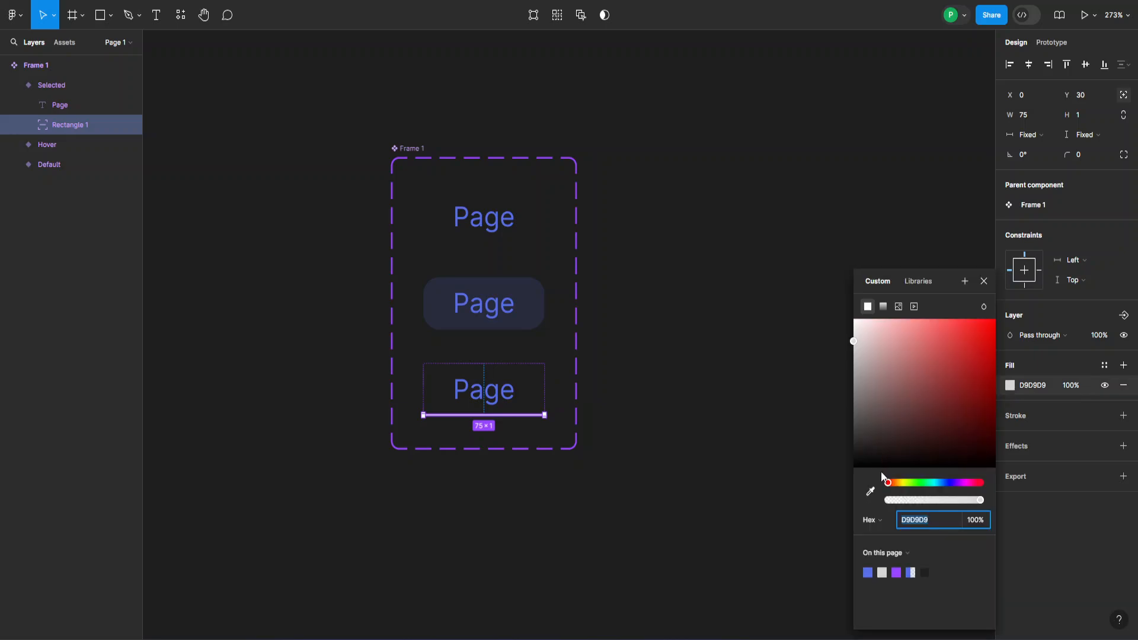
left_click(868, 573)
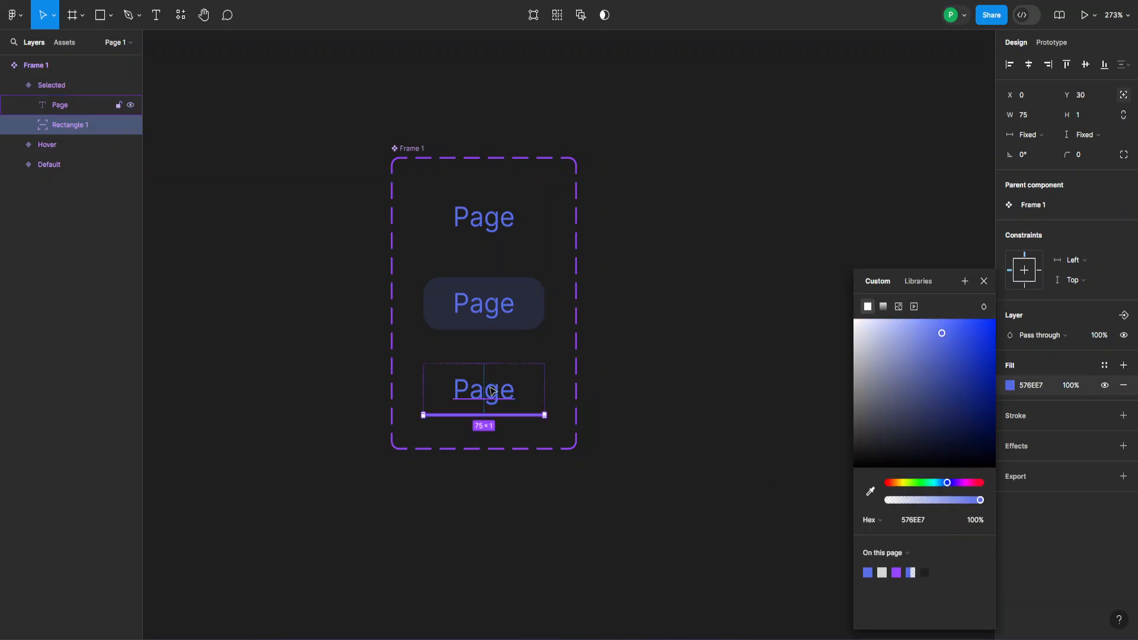
left_click(984, 281)
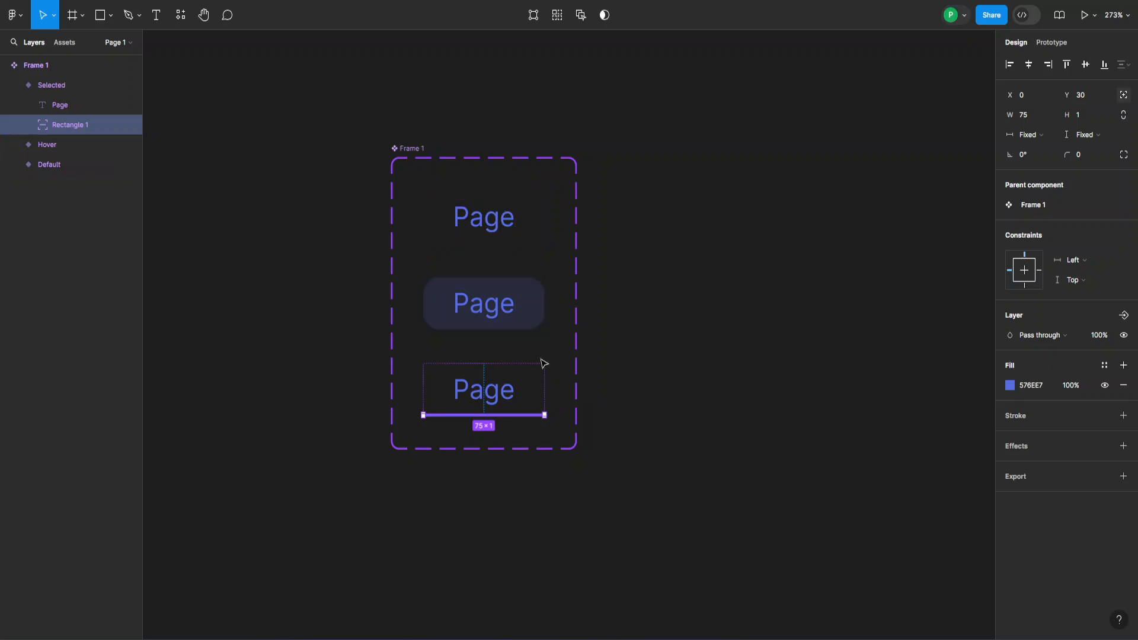
- In prototype mode, connect Default to Hover with a While hovering trigger
left_click(1056, 41)
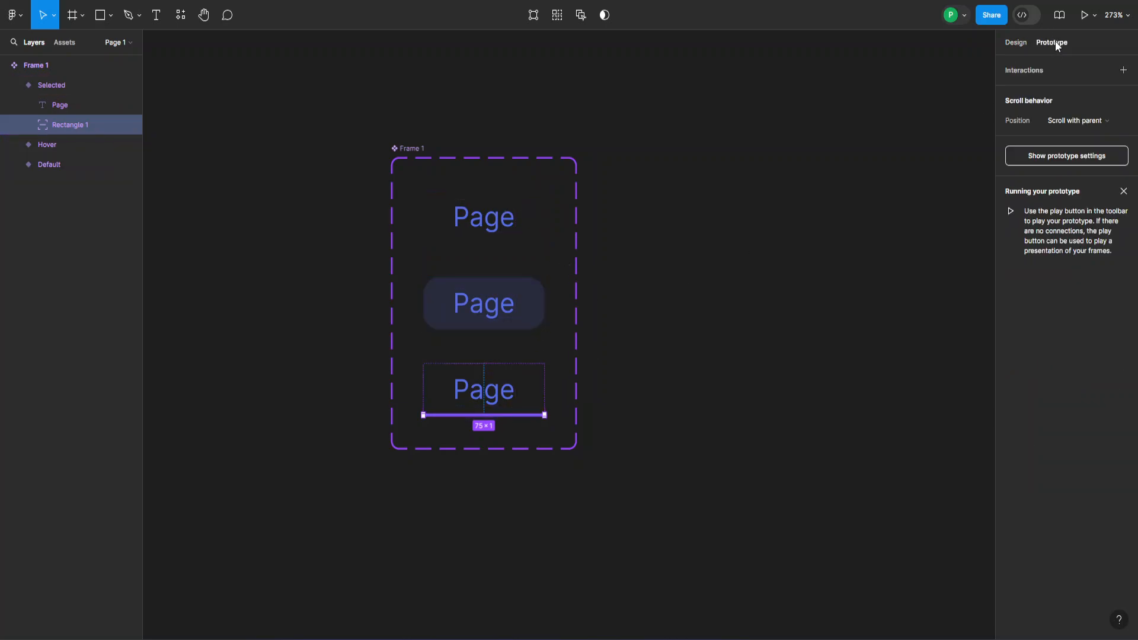
left_click(526, 232)
left_click_drag(545, 217, 499, 287)
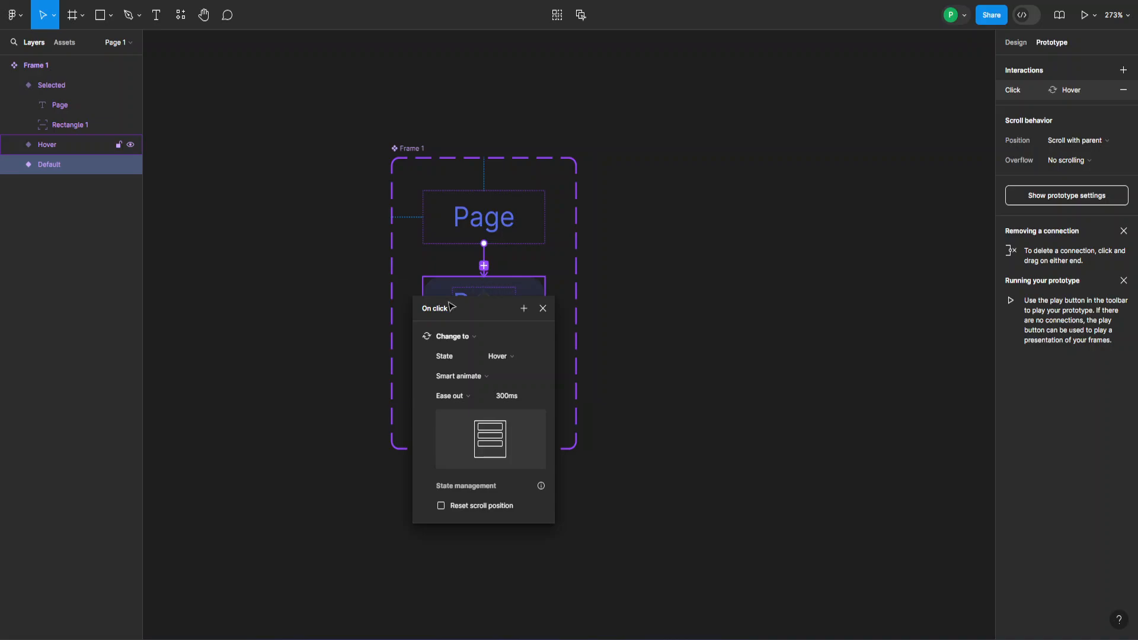
left_click(428, 310)
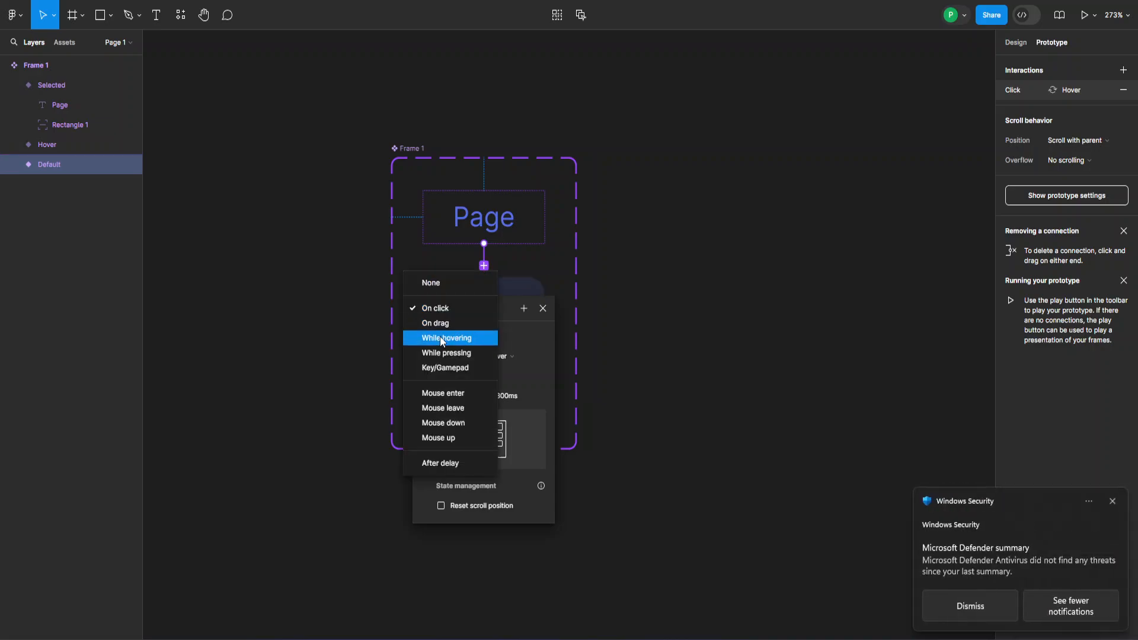
left_click(447, 338)
left_click(1113, 500)
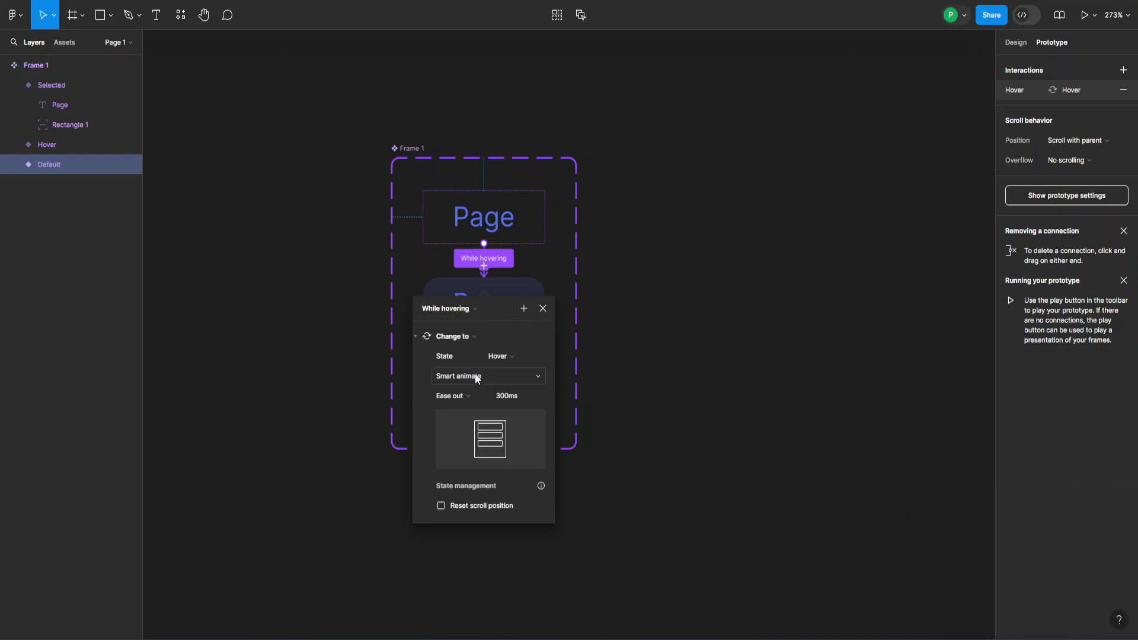
left_click(543, 308)
- Connect the Hover variant to Selected on click with Smart animate
left_click(542, 311)
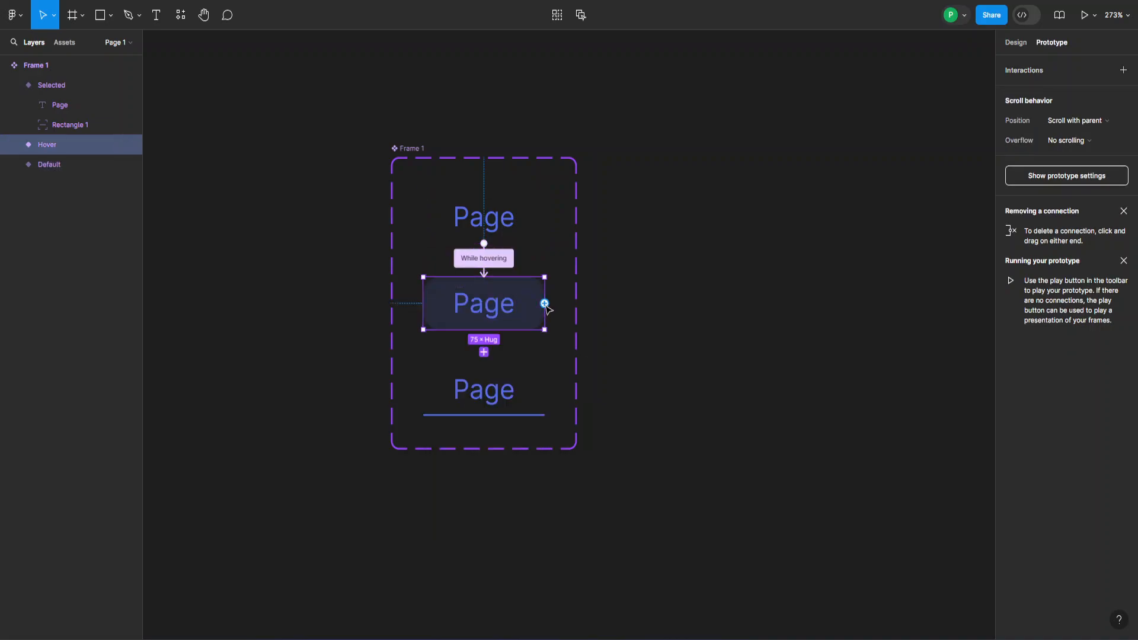
left_click_drag(544, 304, 540, 379)
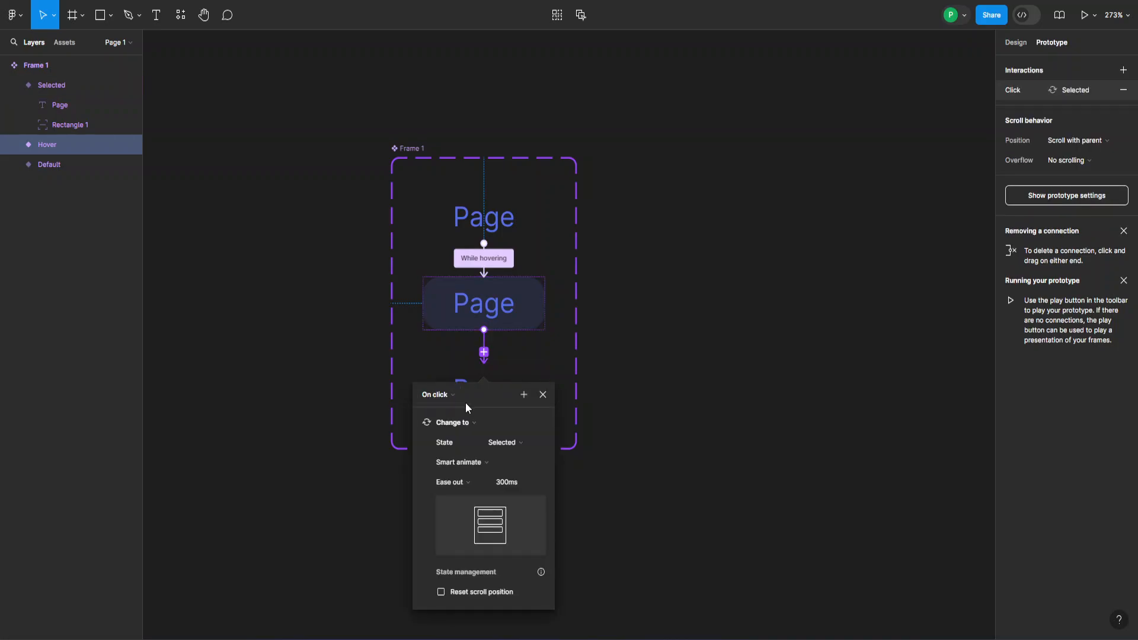
left_click(542, 395)
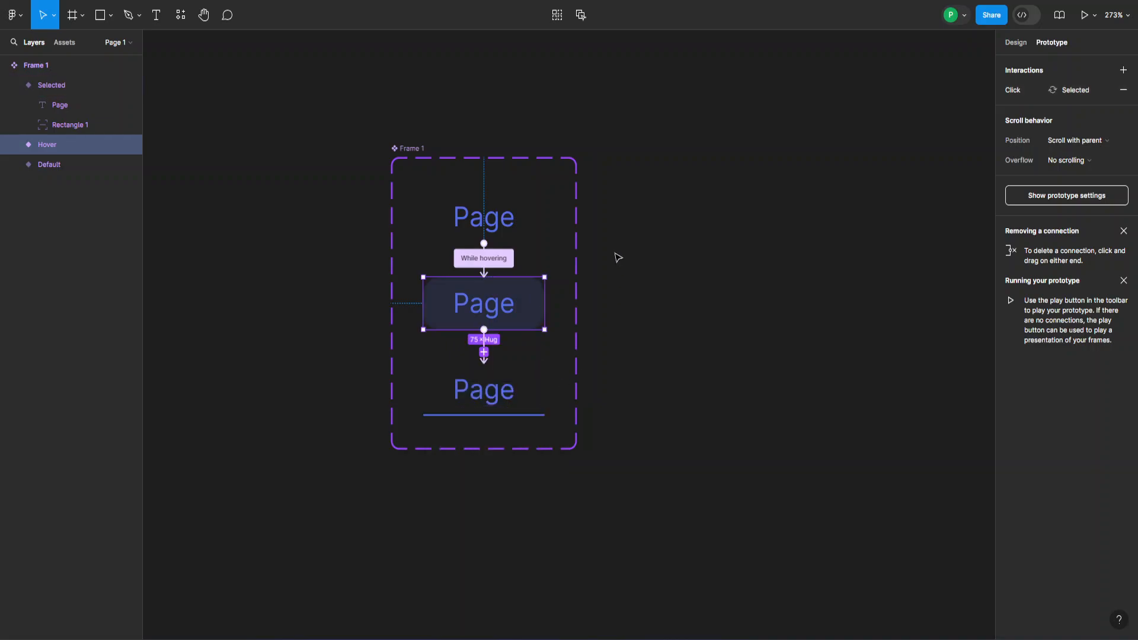
left_click(652, 240)
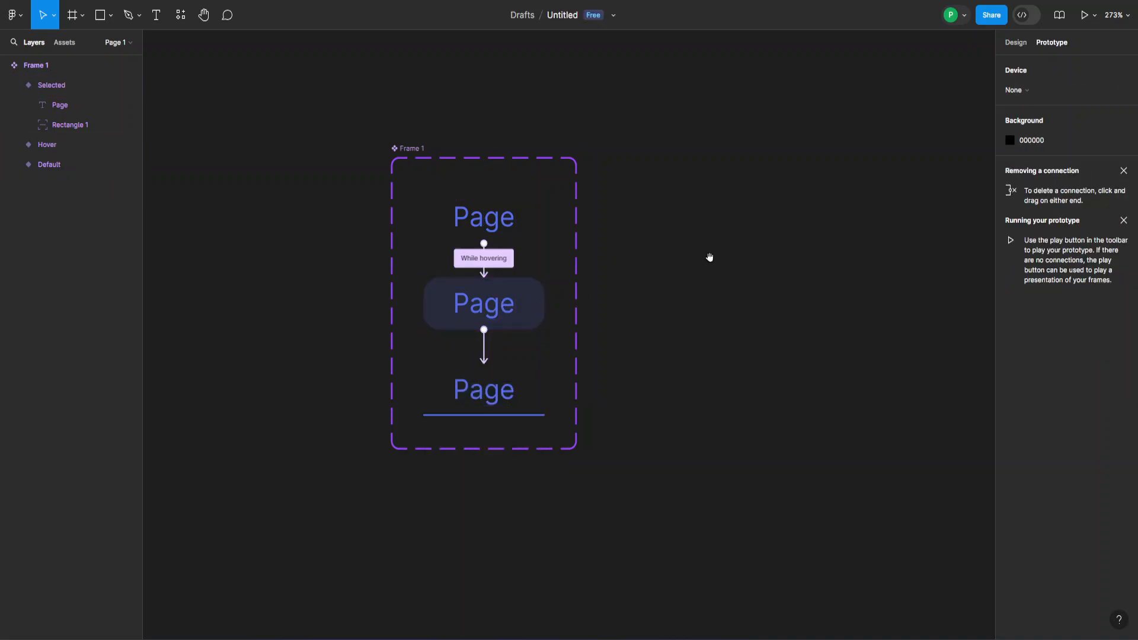
- Draw a 283 × 265 frame beside the tab component and name it Home
left_click_drag(709, 256, 526, 258)
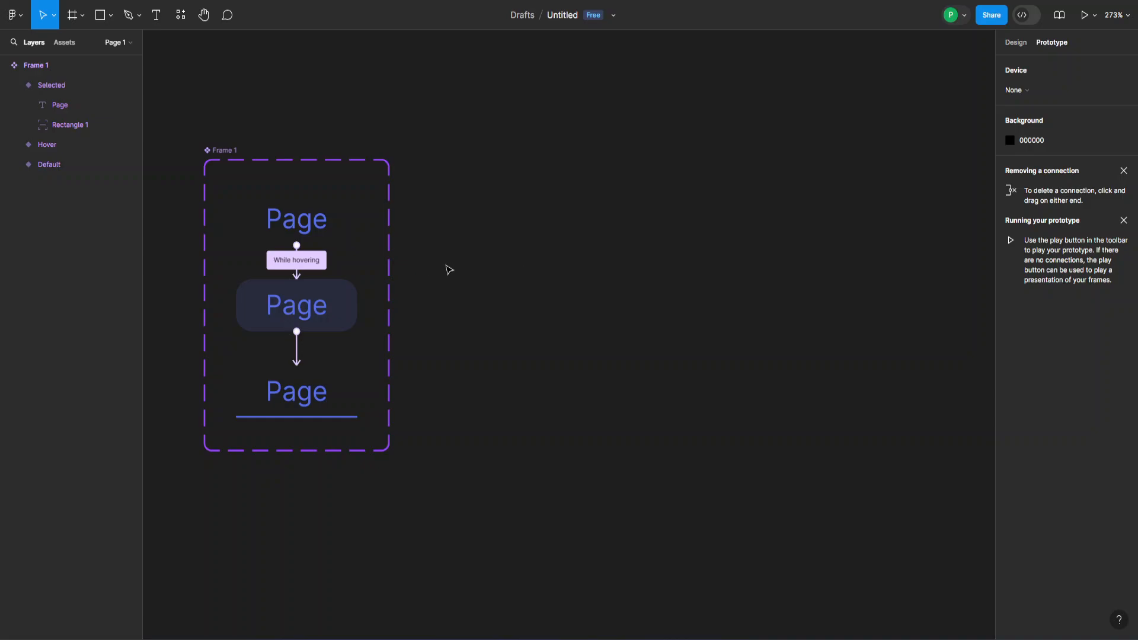
scroll(457, 273, "down", 5)
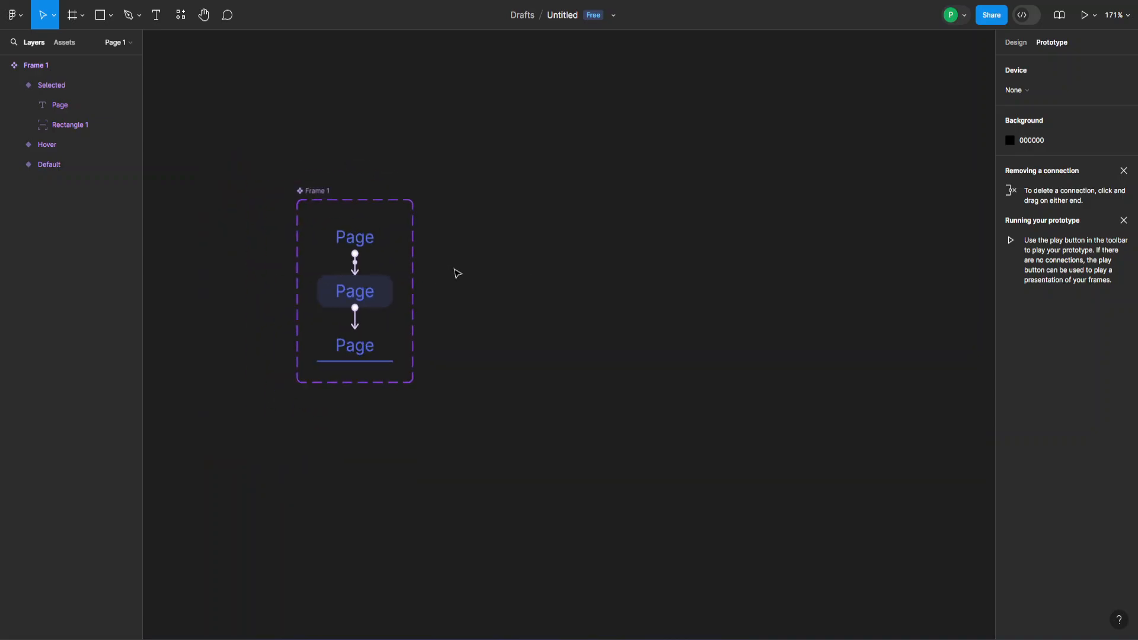
left_click_drag(652, 279, 572, 243)
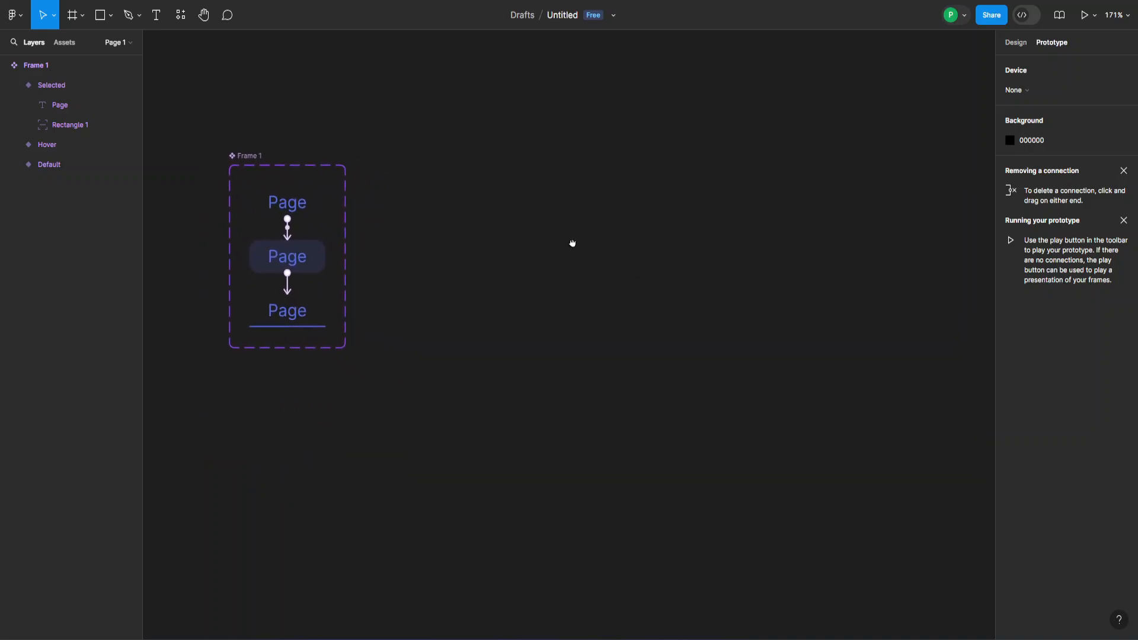
left_click(73, 15)
left_click_drag(377, 120, 664, 401)
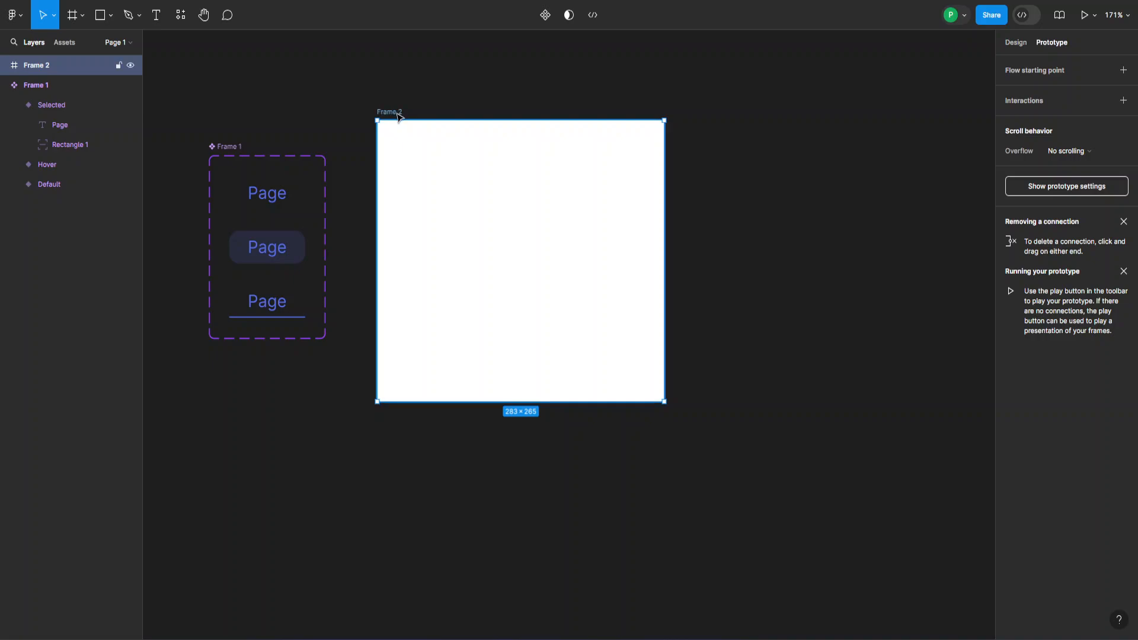
double_click(397, 112)
type("Home")
key("Return")
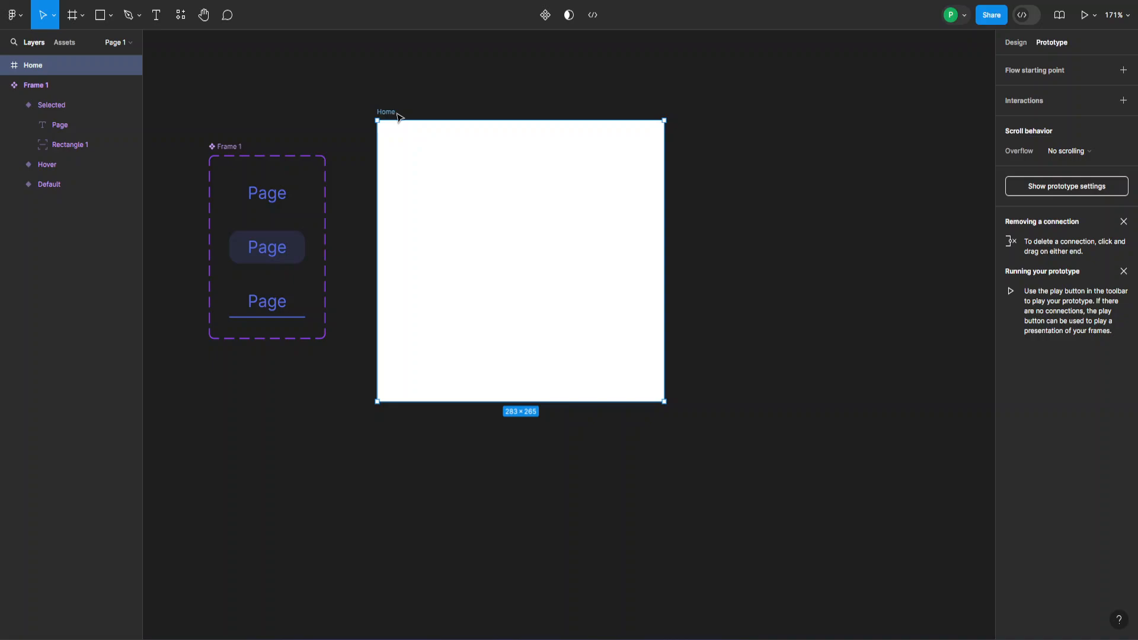
- Place tab component instances in the Home frame and label the first tab Home
left_click(69, 45)
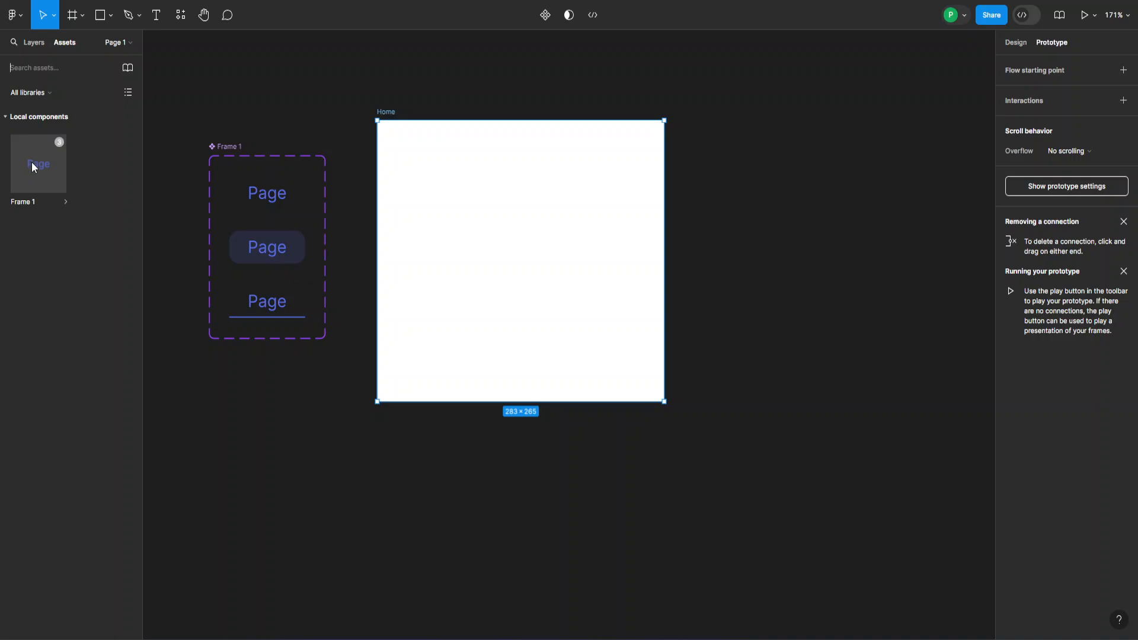
left_click_drag(33, 166, 606, 181)
left_click(450, 182)
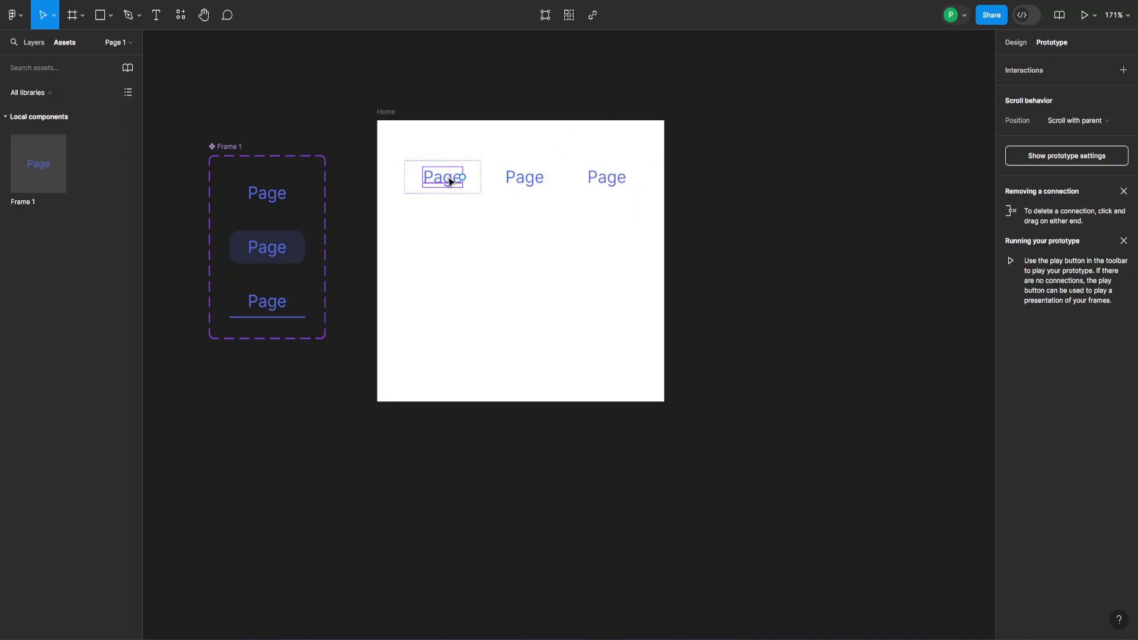
double_click(449, 178)
type("Home")
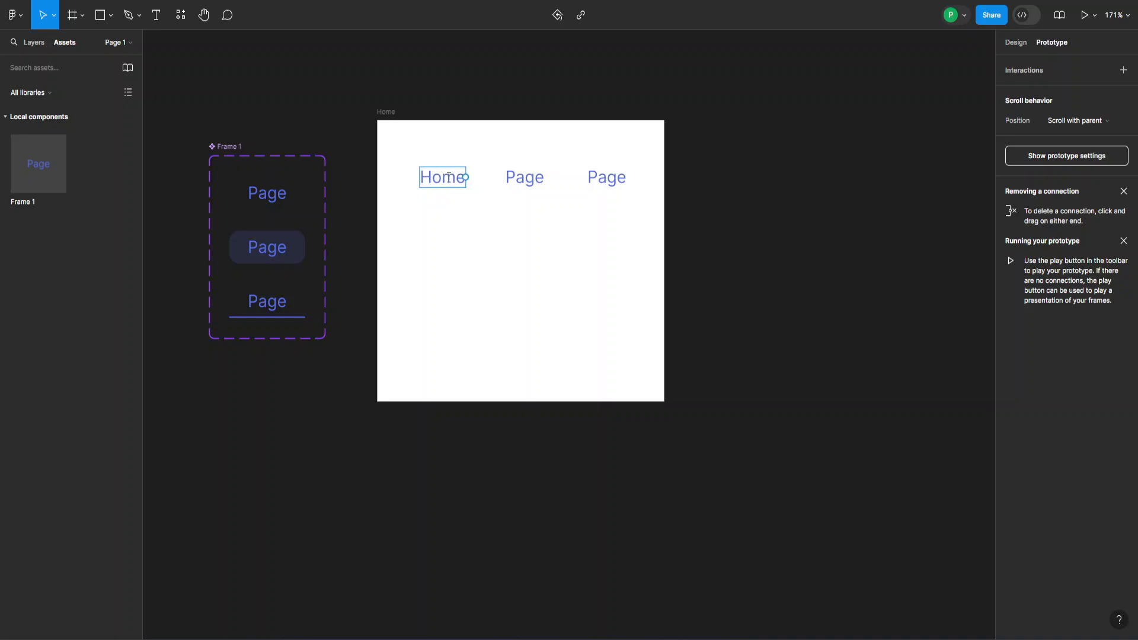
- Label the second tab Products and the third tab Contacts
left_click(527, 187)
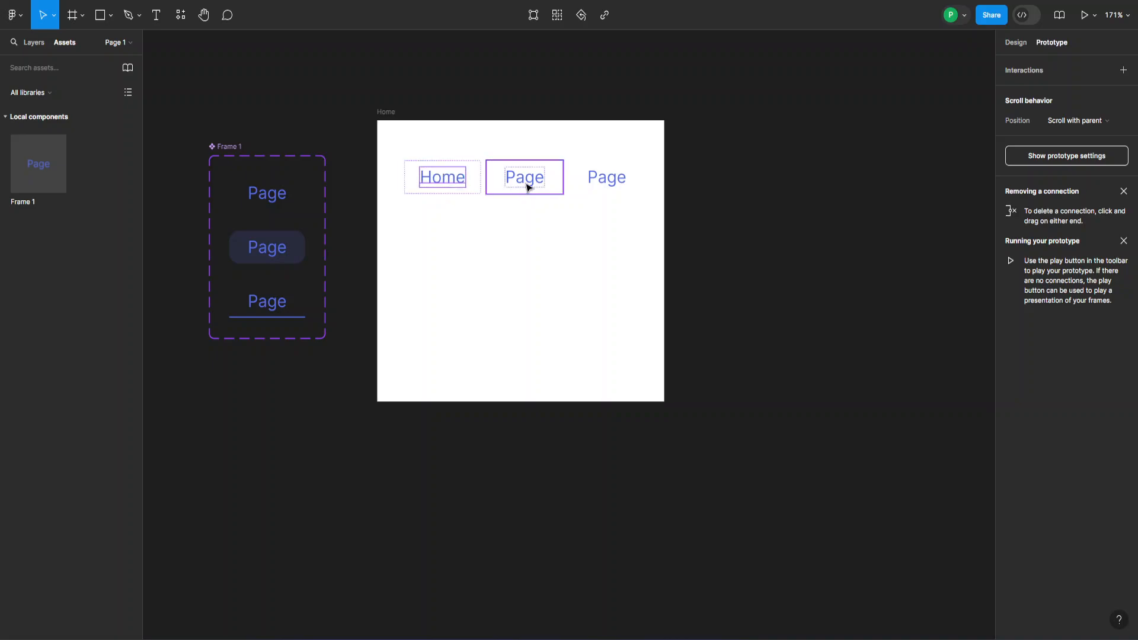
double_click(527, 188)
double_click(534, 179)
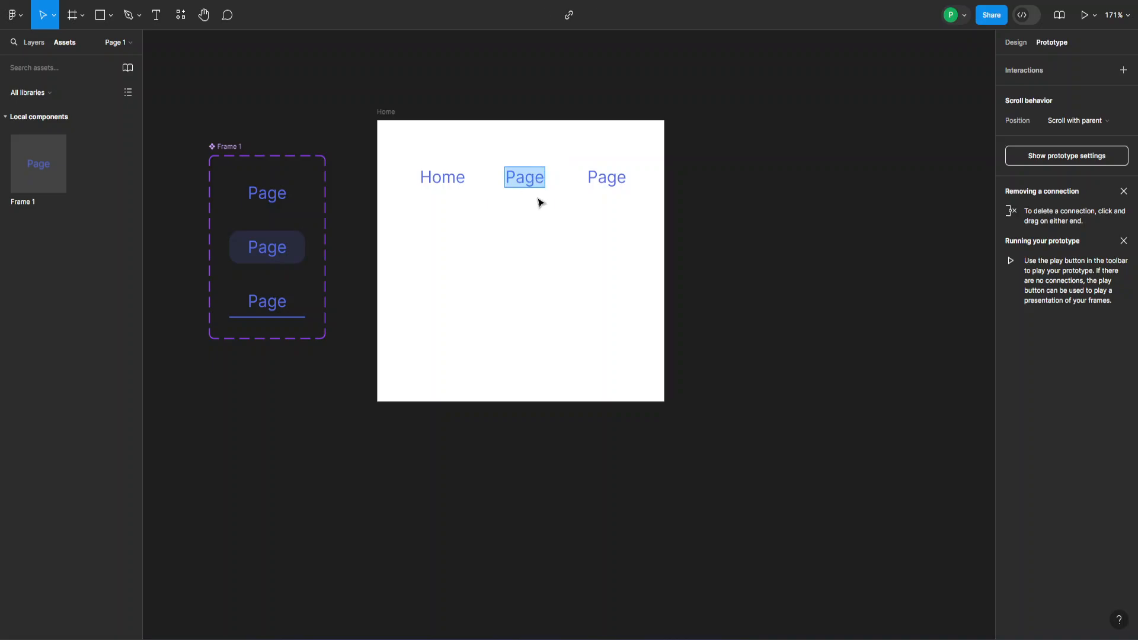
type("Products")
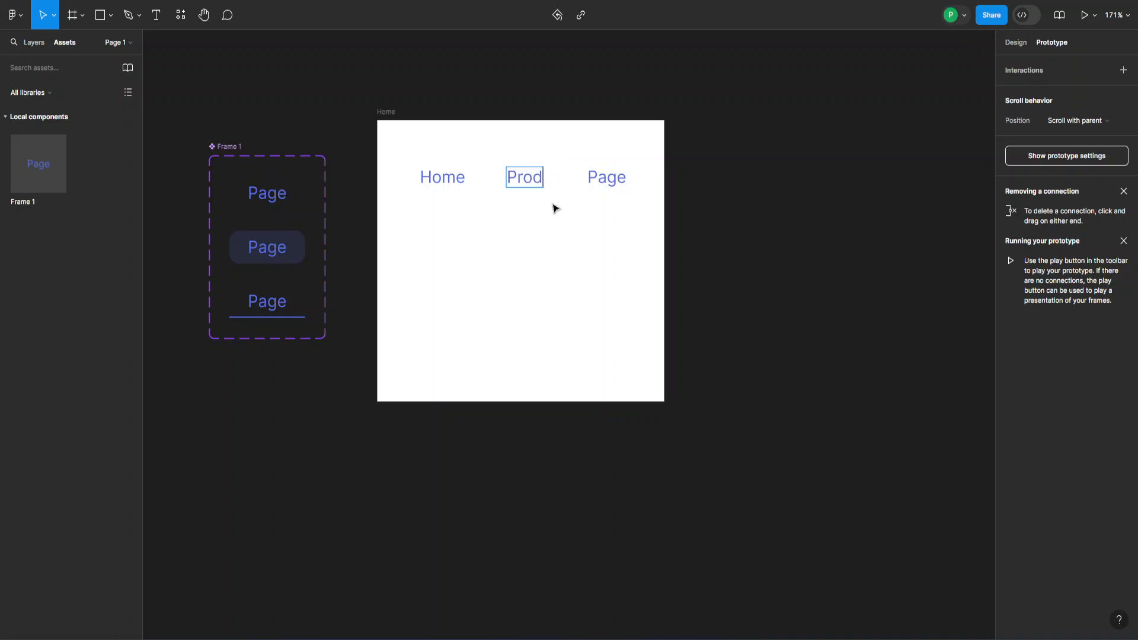
left_click(618, 182)
double_click(619, 182)
double_click(619, 180)
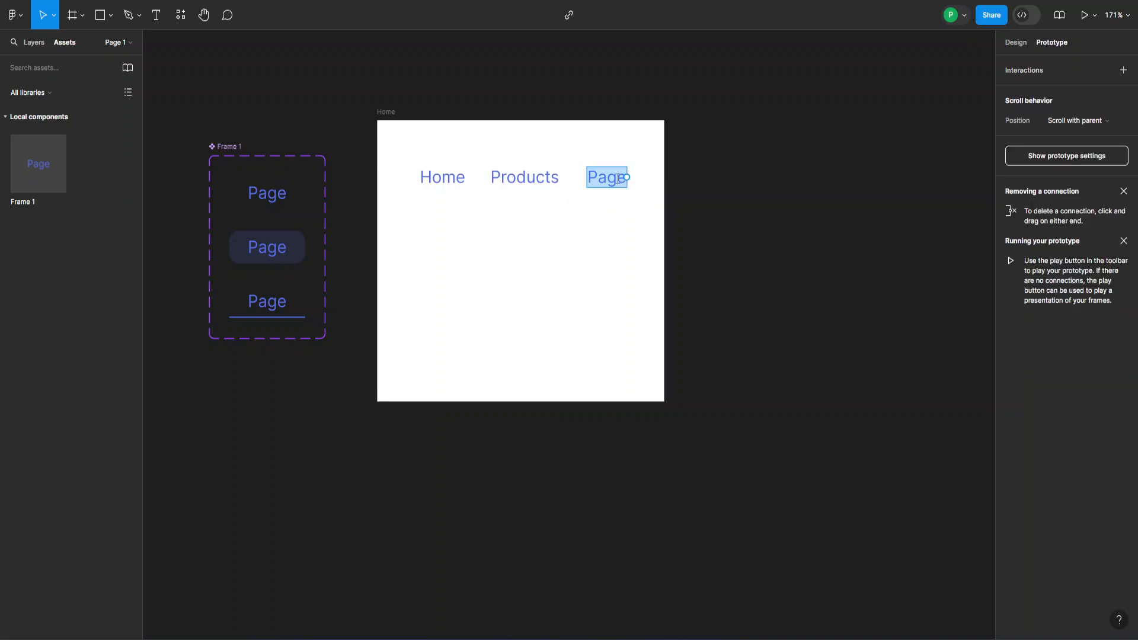
type("Contacts")
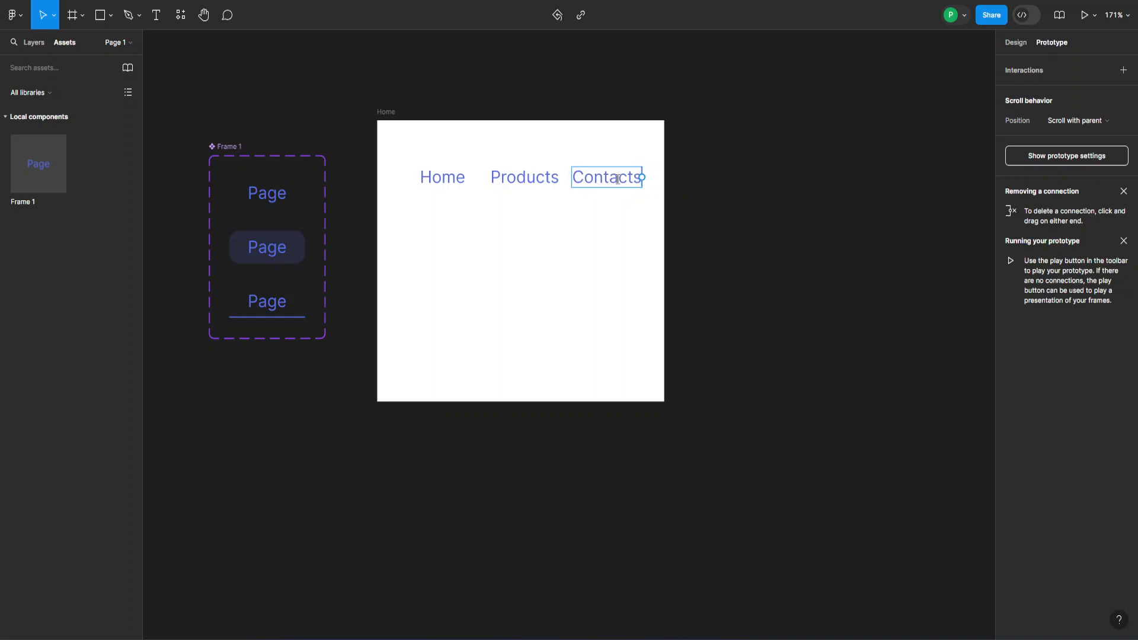
key("Escape")
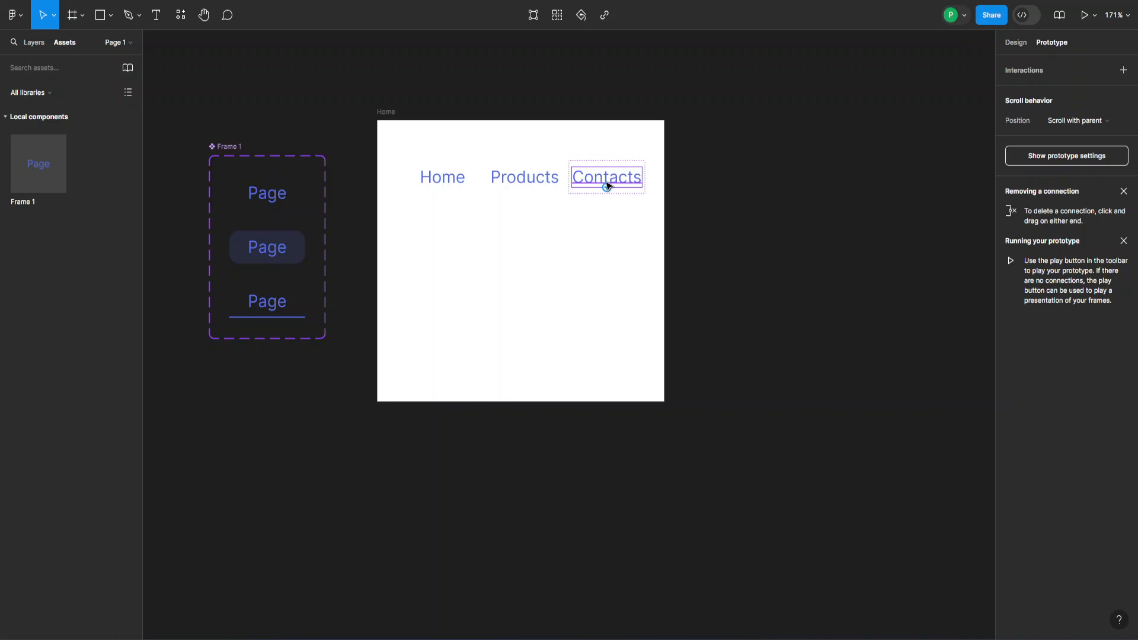
left_click(714, 178)
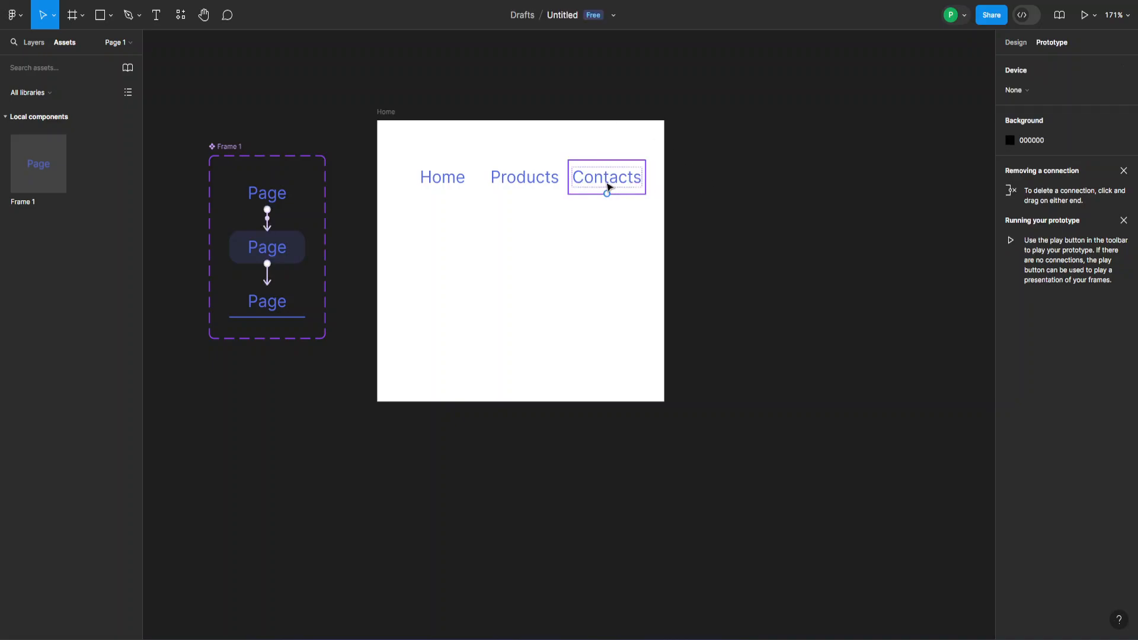
- Widen the Home frame to 291 px, making it 291 × 265
left_click(390, 112)
left_click_drag(664, 272, 672, 272)
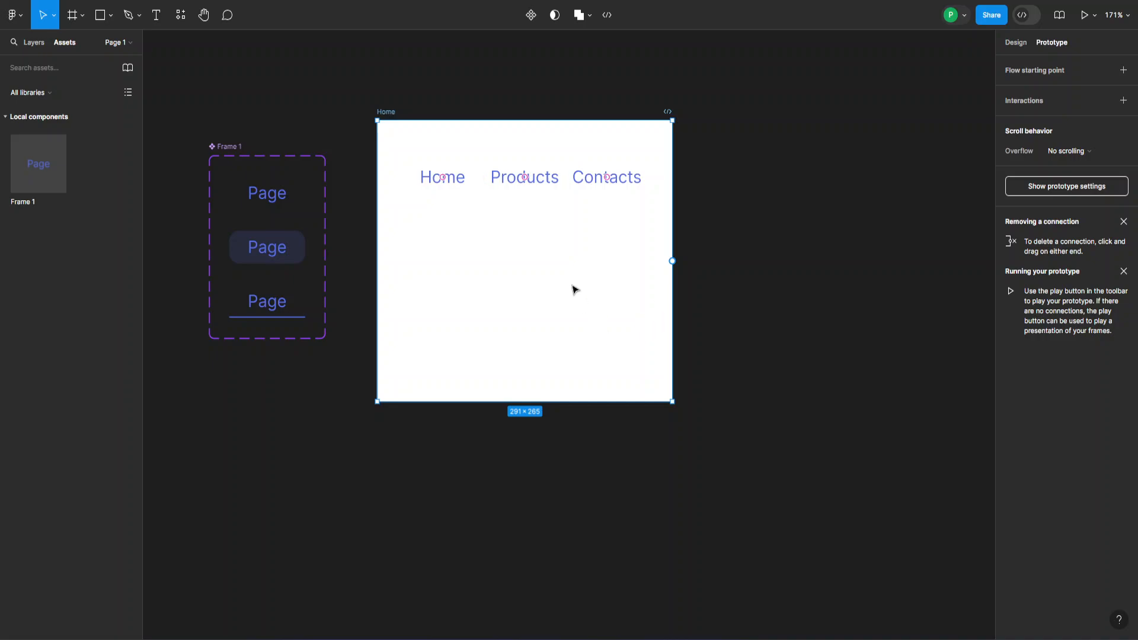
left_click_drag(573, 289, 570, 311)
mouse_move(645, 160)
left_mouse_down()
mouse_move(583, 204)
mouse_move(648, 174)
left_mouse_up()
left_click(1016, 46)
left_click(839, 84)
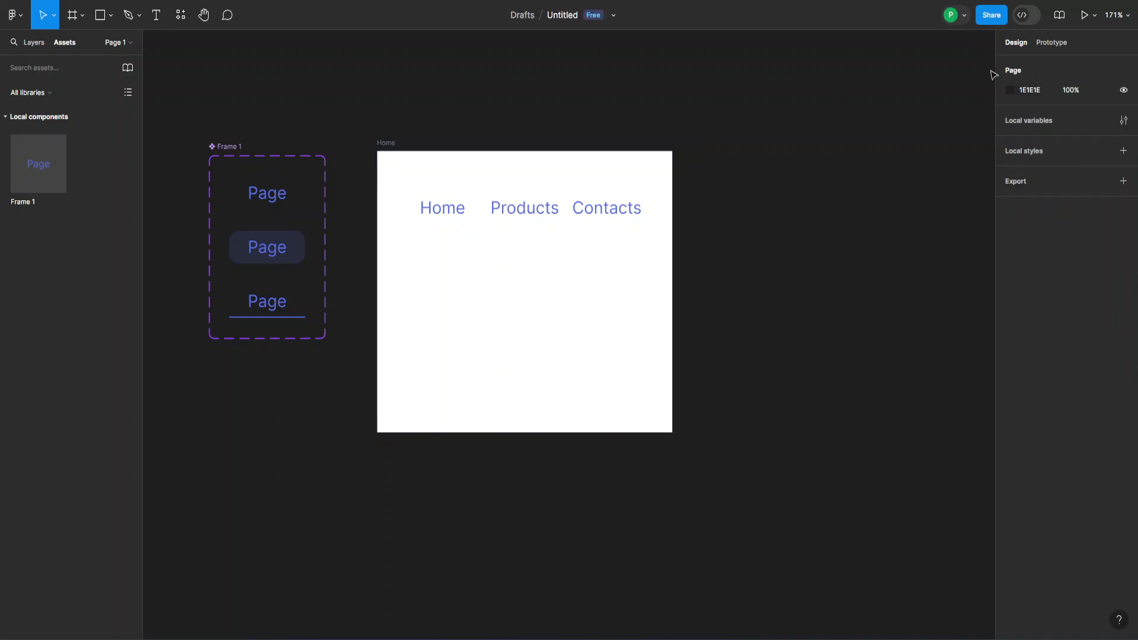
- Move the Home/Products/Contacts nav row up to Y 22, centred horizontally
left_click_drag(737, 188, 401, 241)
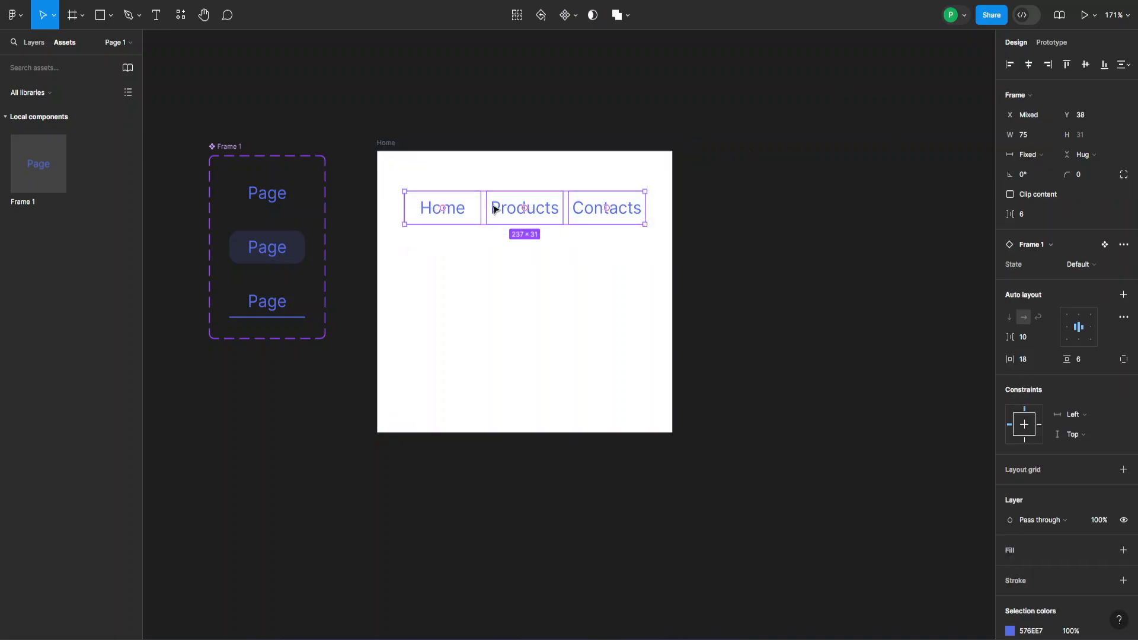
left_click_drag(490, 206, 498, 191)
left_click(501, 113)
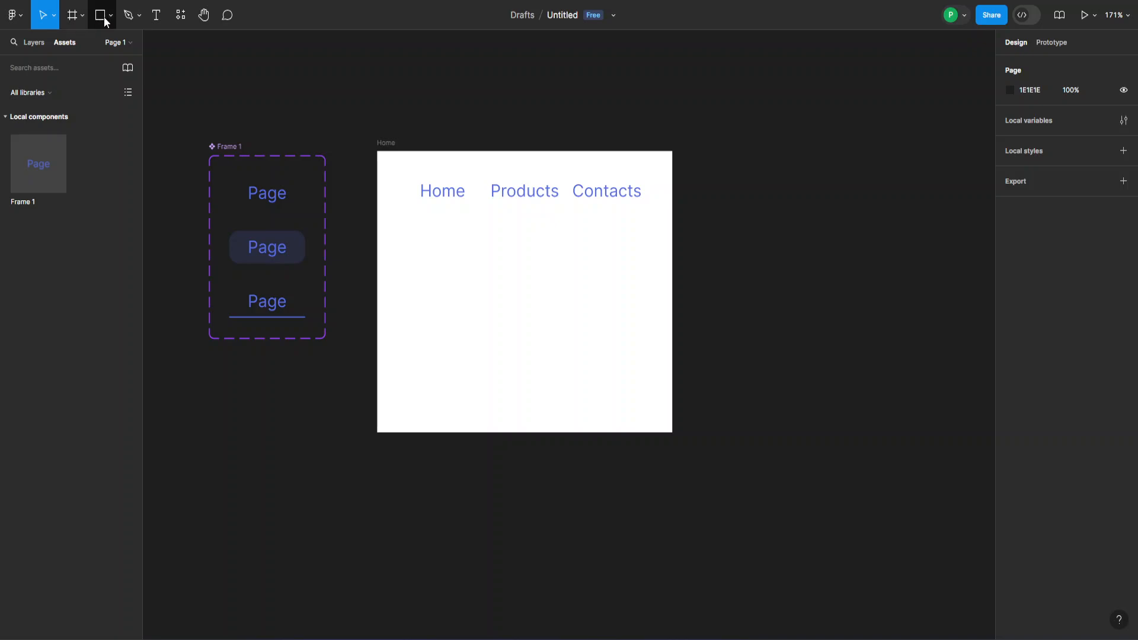
- Add a 16 px 'Hi, welcome' text line in the Home frame, centred below the nav
left_click(157, 15)
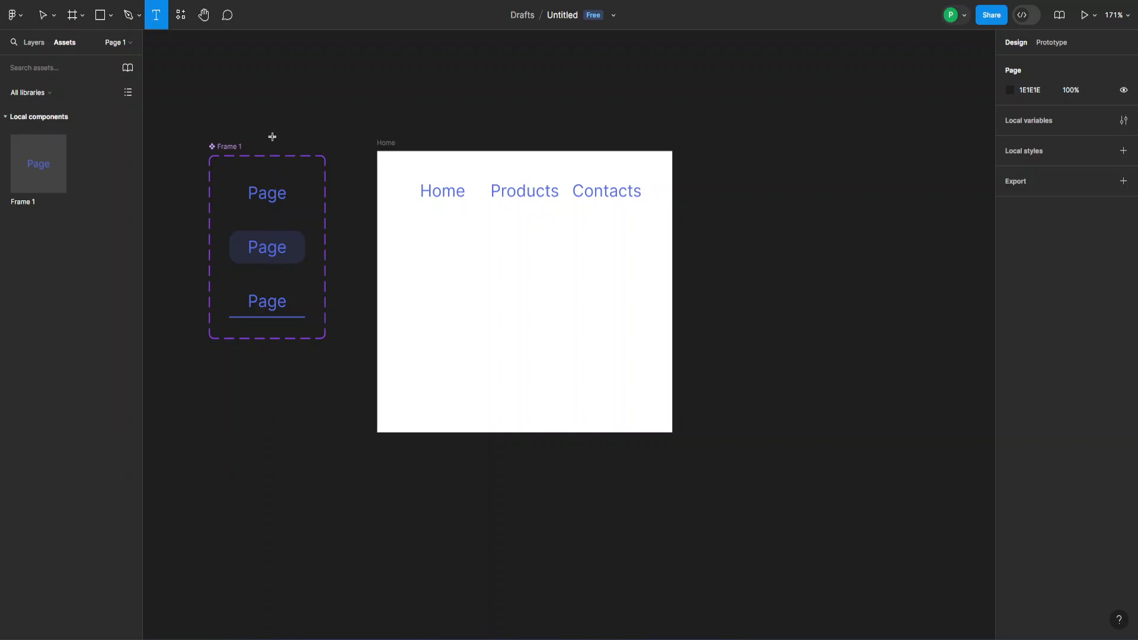
left_click(481, 292)
key("Escape")
type("H")
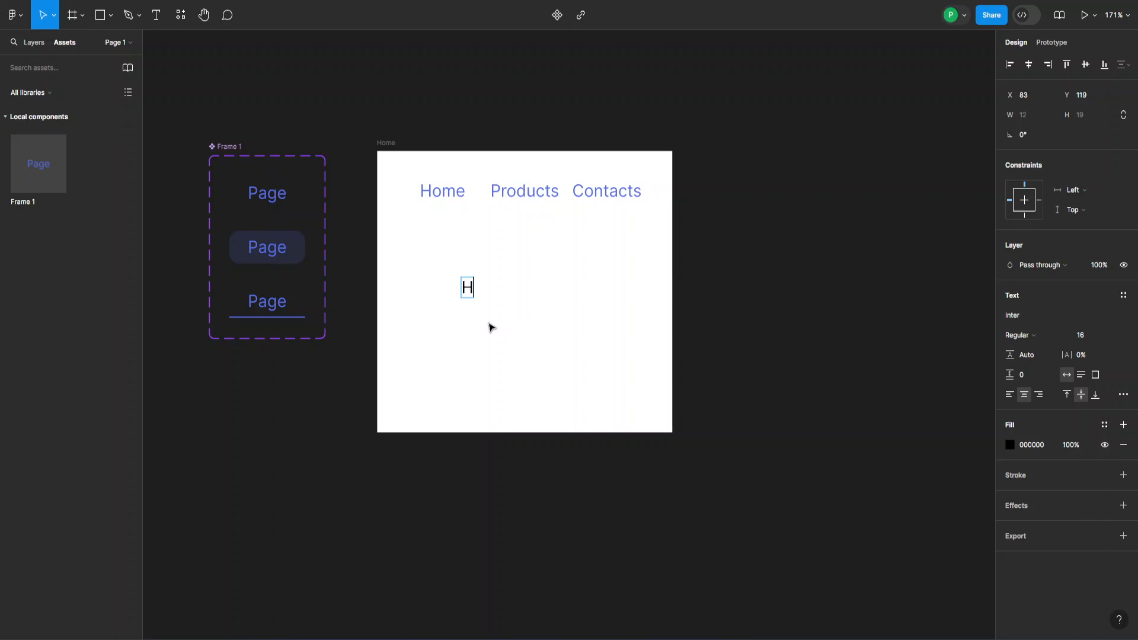
type("i, welcome")
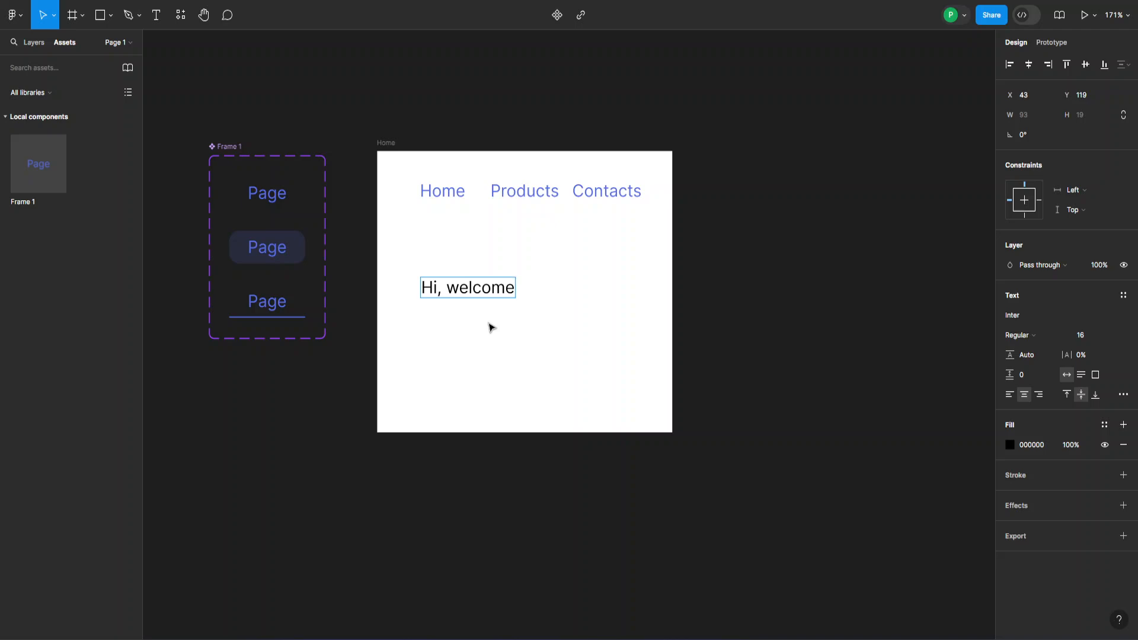
key("Escape")
left_click_drag(506, 299, 557, 293)
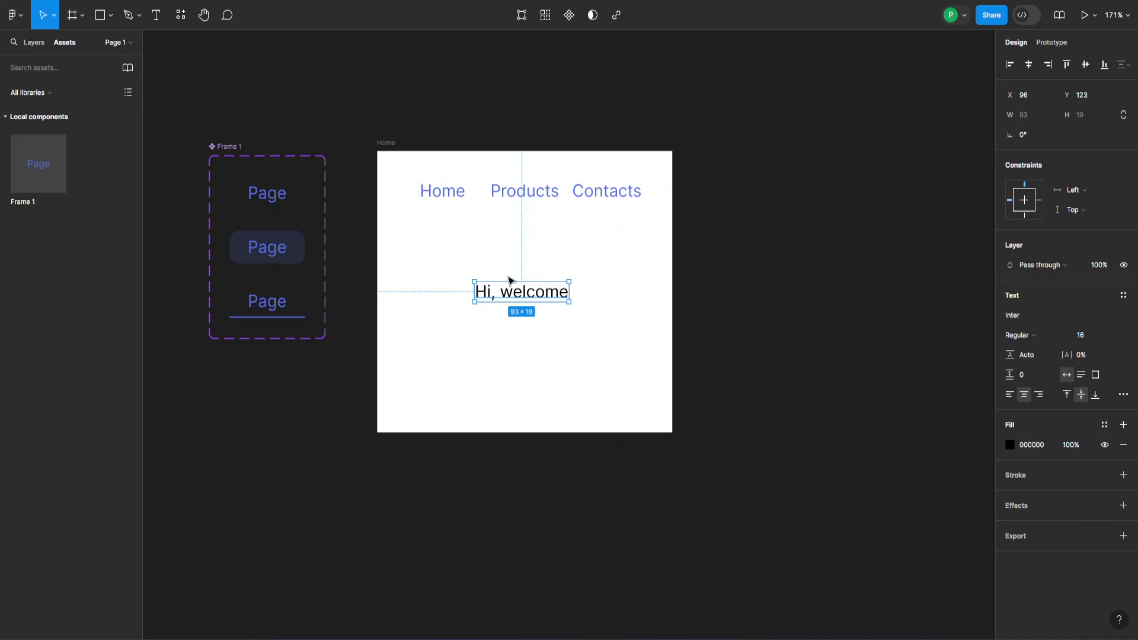
- Switch the Home frame's Home tab instance to its Selected state so it shows the underline
left_click(454, 202)
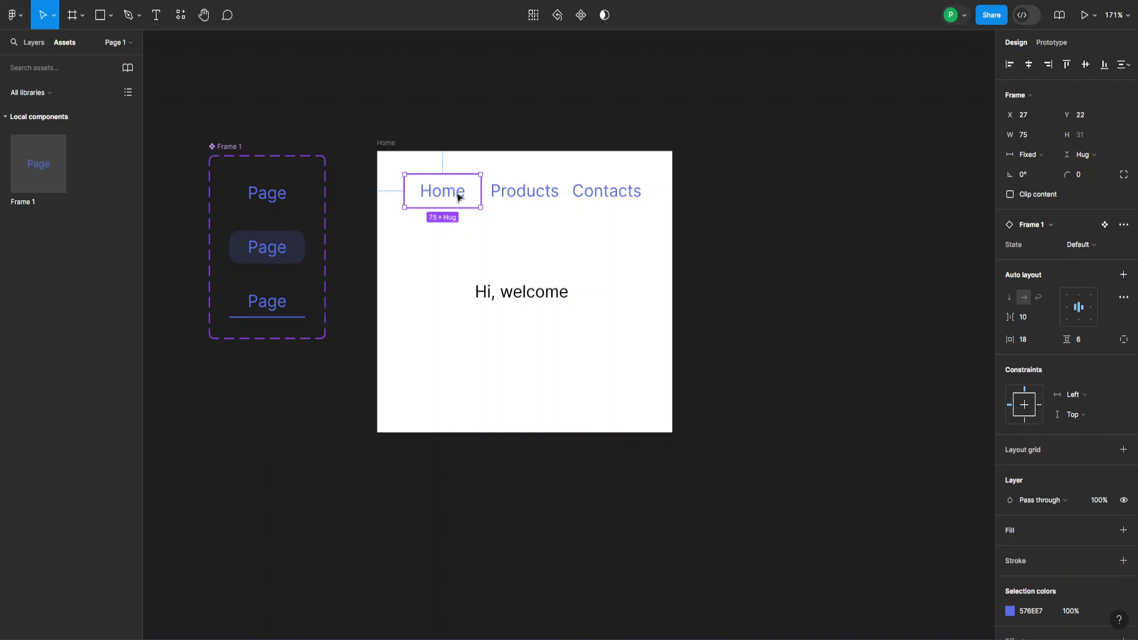
left_click(1082, 246)
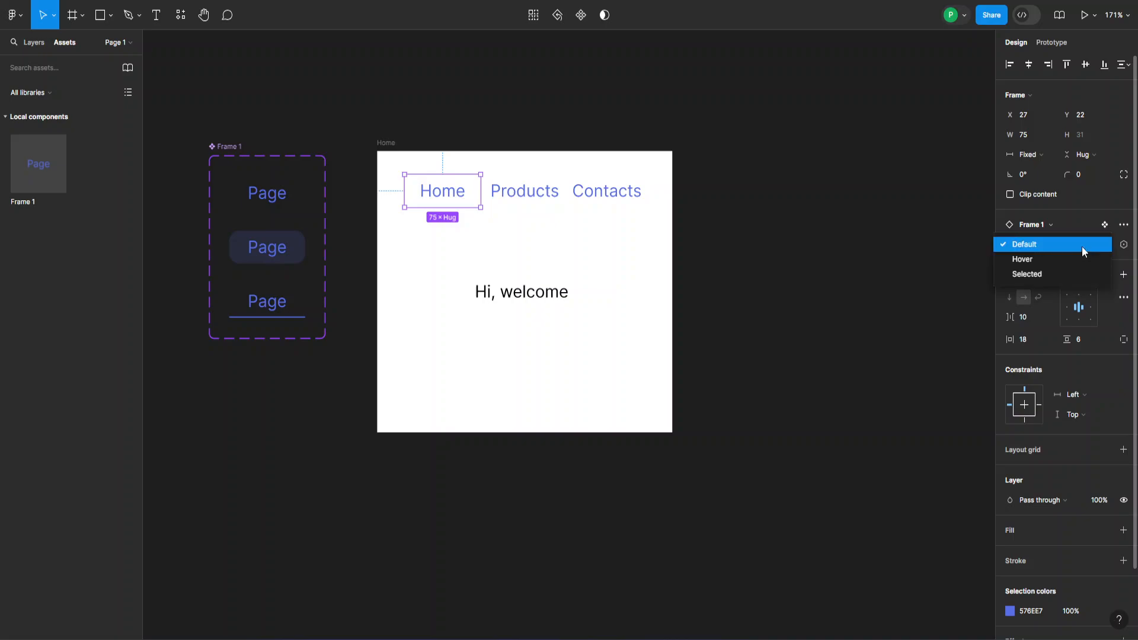
left_click(1035, 271)
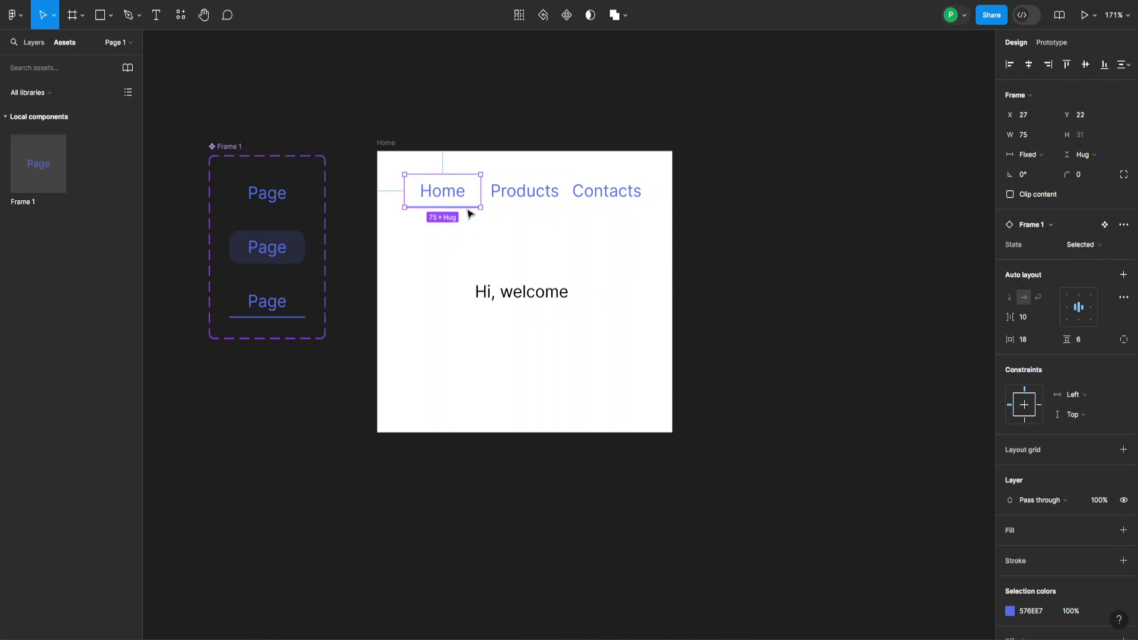
left_click(532, 152)
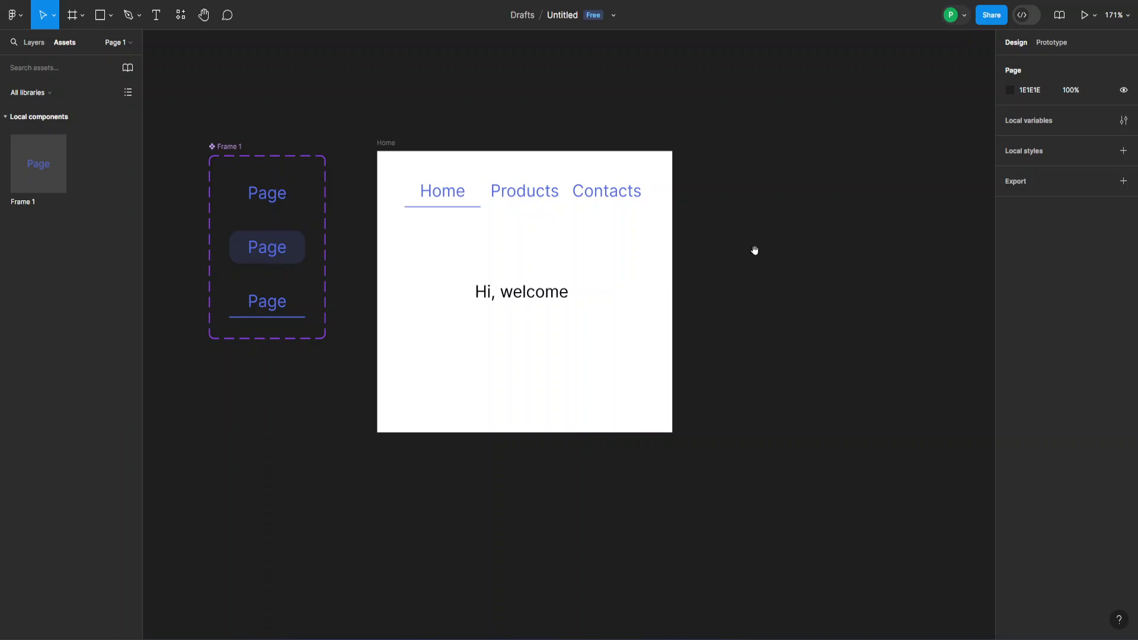
scroll(754, 249, "right", 5)
- Alt-drag a copy of the Home frame to X 509, just right of the original
left_click(229, 136)
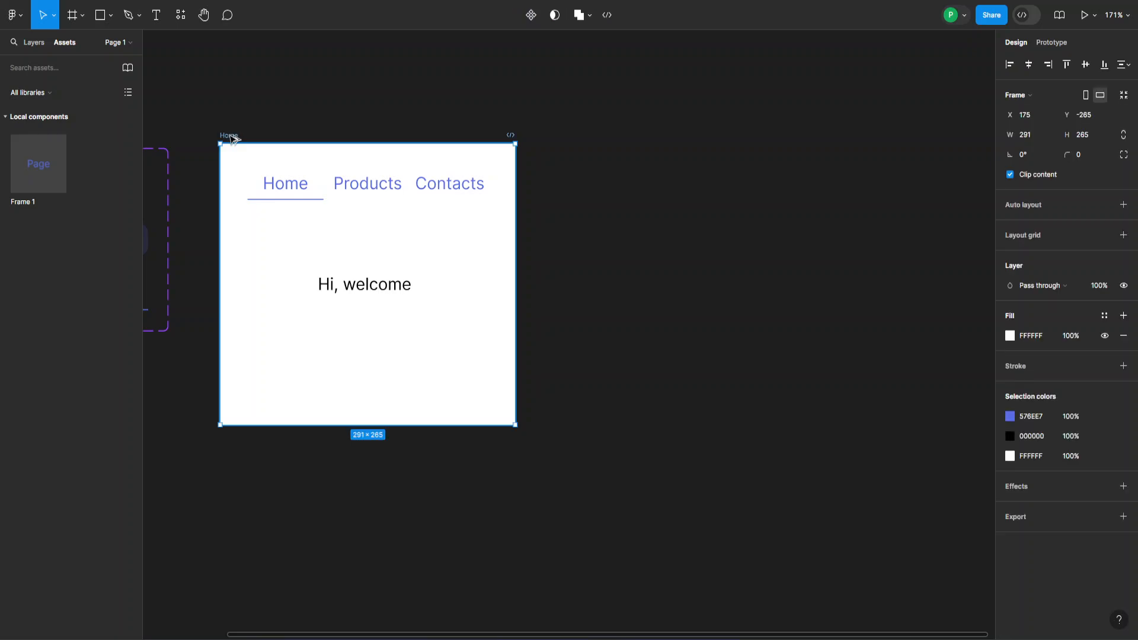
left_click_drag(231, 138, 570, 139)
left_click(714, 99)
left_click_drag(713, 99, 636, 96)
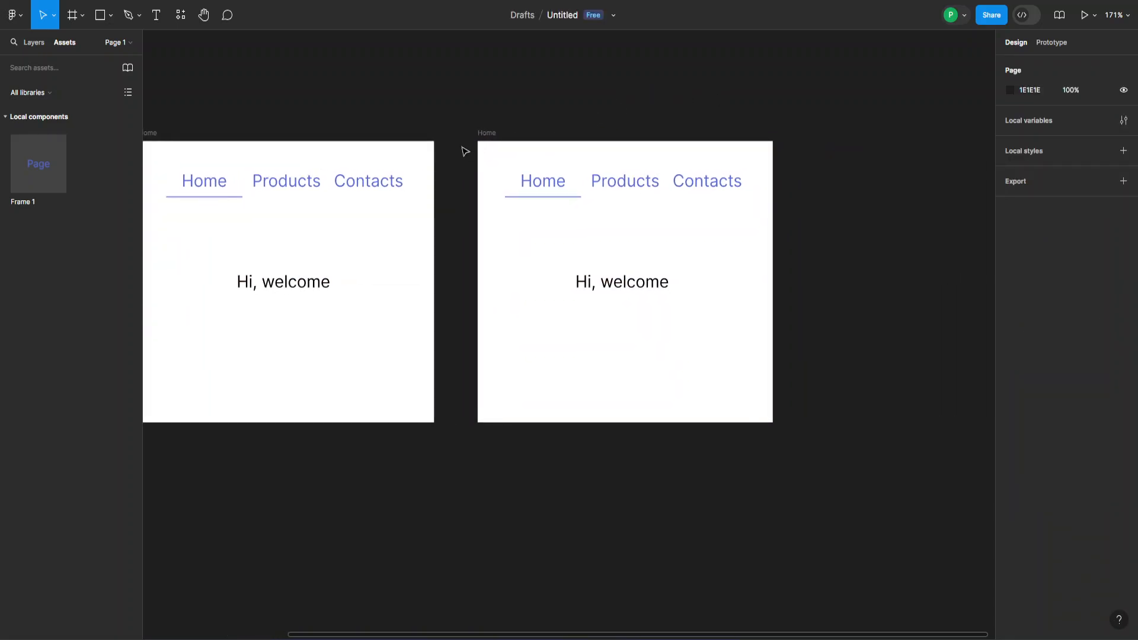
double_click(485, 133)
- Name the copy 'Products', set its Home tab to Default and its Products tab to Selected
type("P")
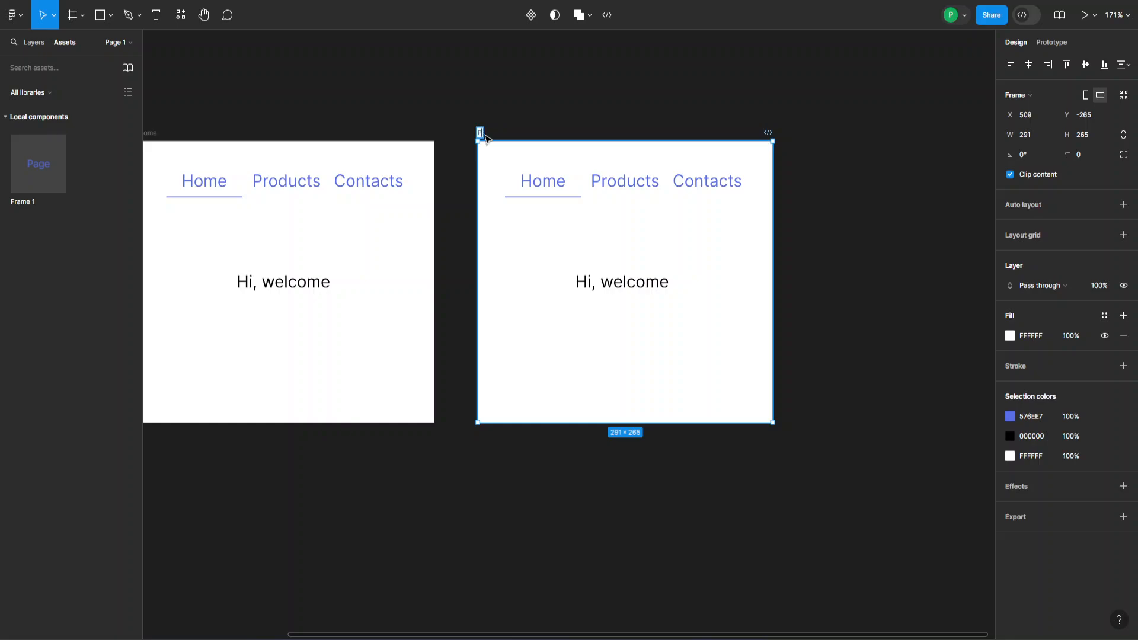
type("roducts")
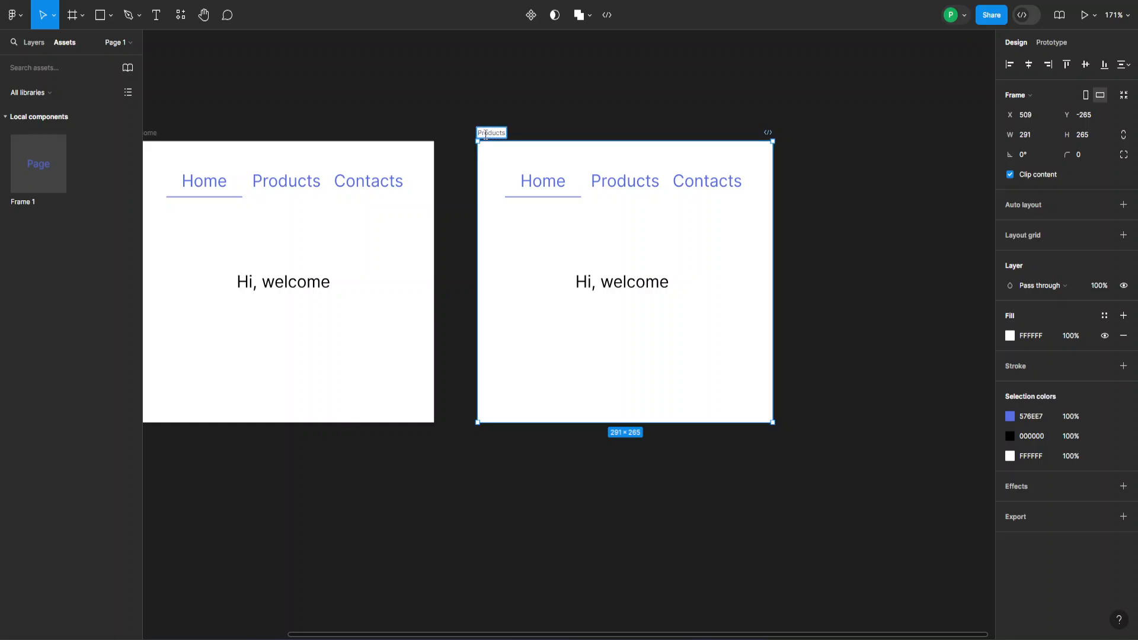
key("Return")
left_click(550, 184)
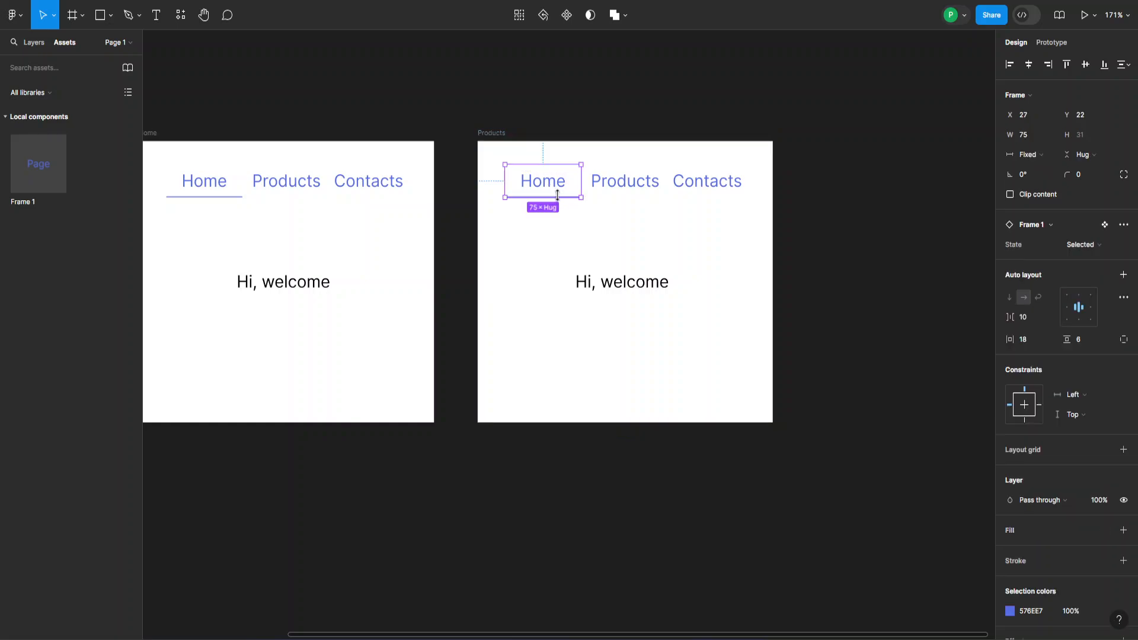
left_click(1097, 247)
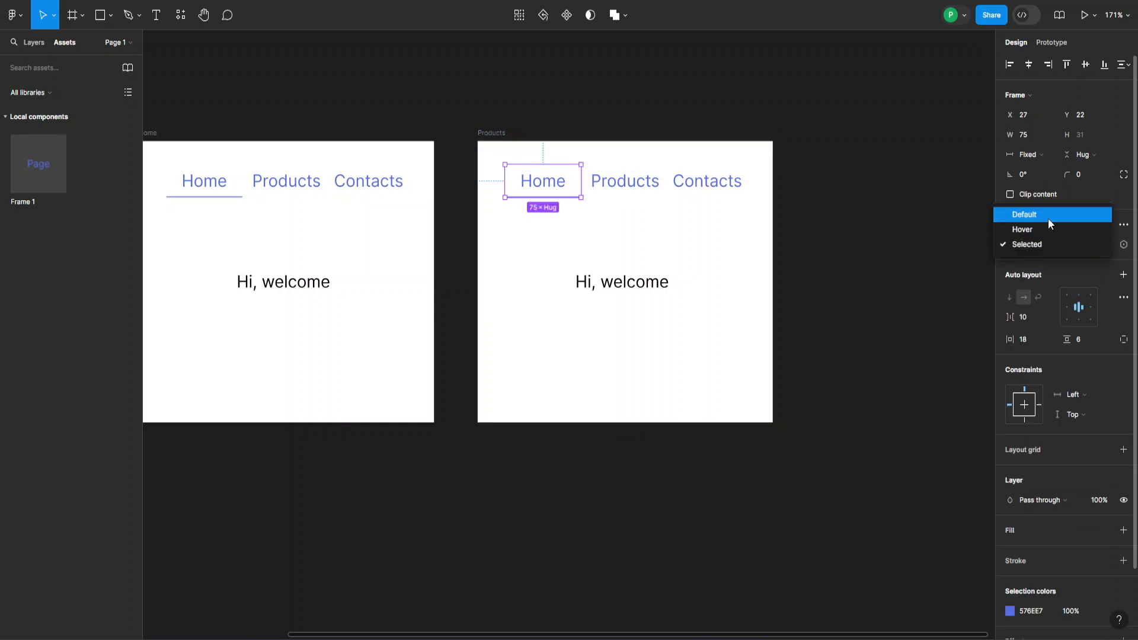
left_click(1047, 214)
left_click(645, 188)
left_click(1070, 244)
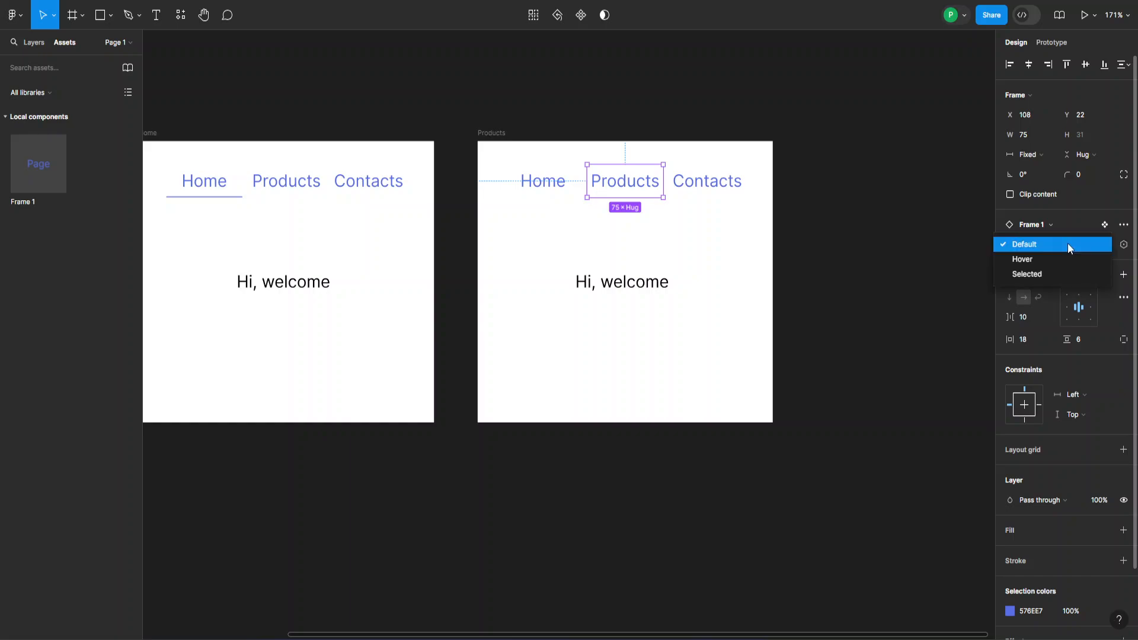
left_click(1033, 276)
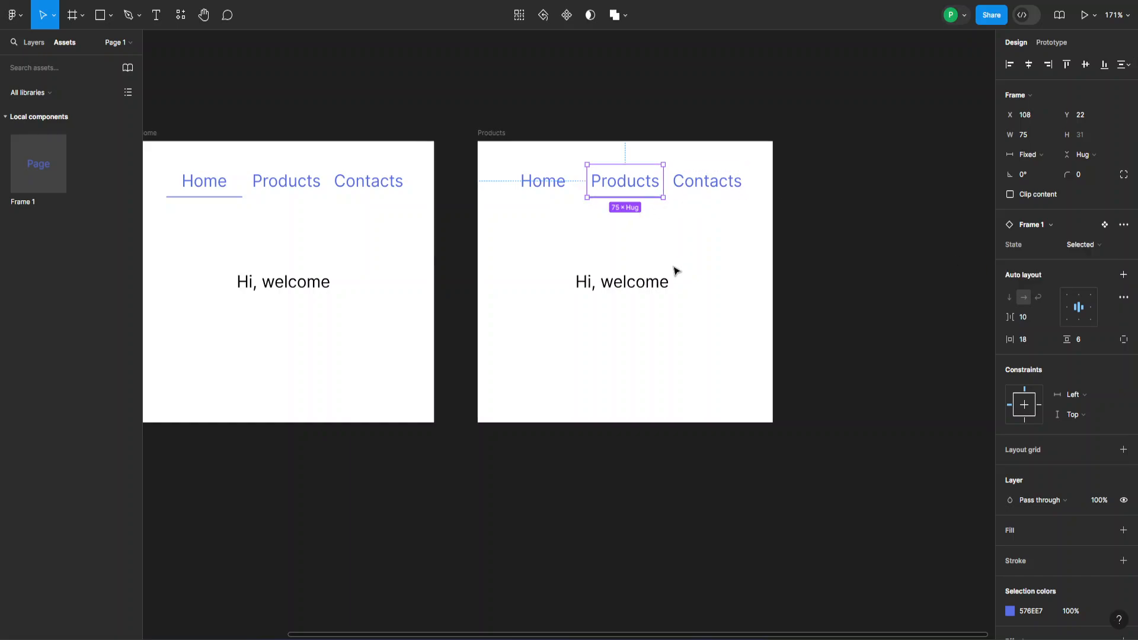
left_click(662, 65)
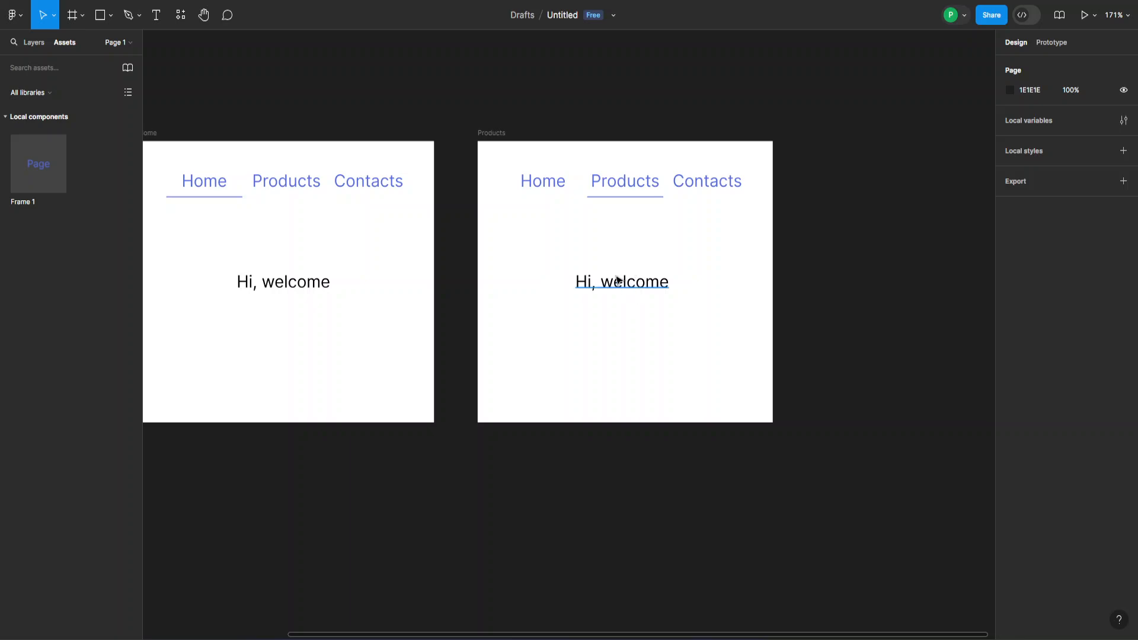
- Replace the welcome text with 'Products' and move it left and up in the frame
double_click(621, 285)
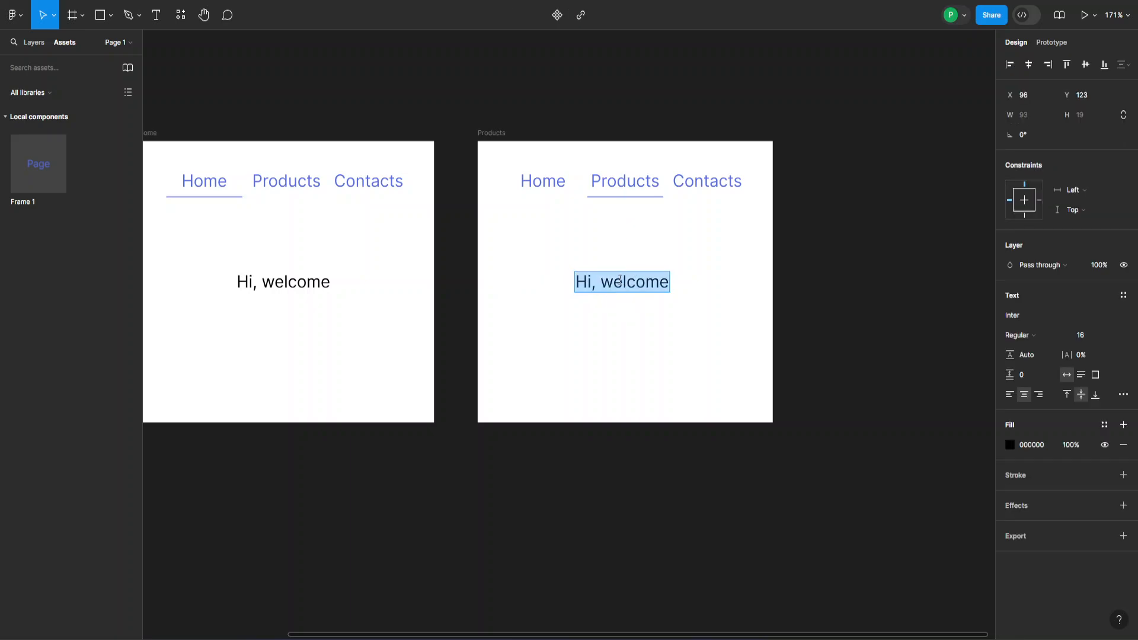
type("Products")
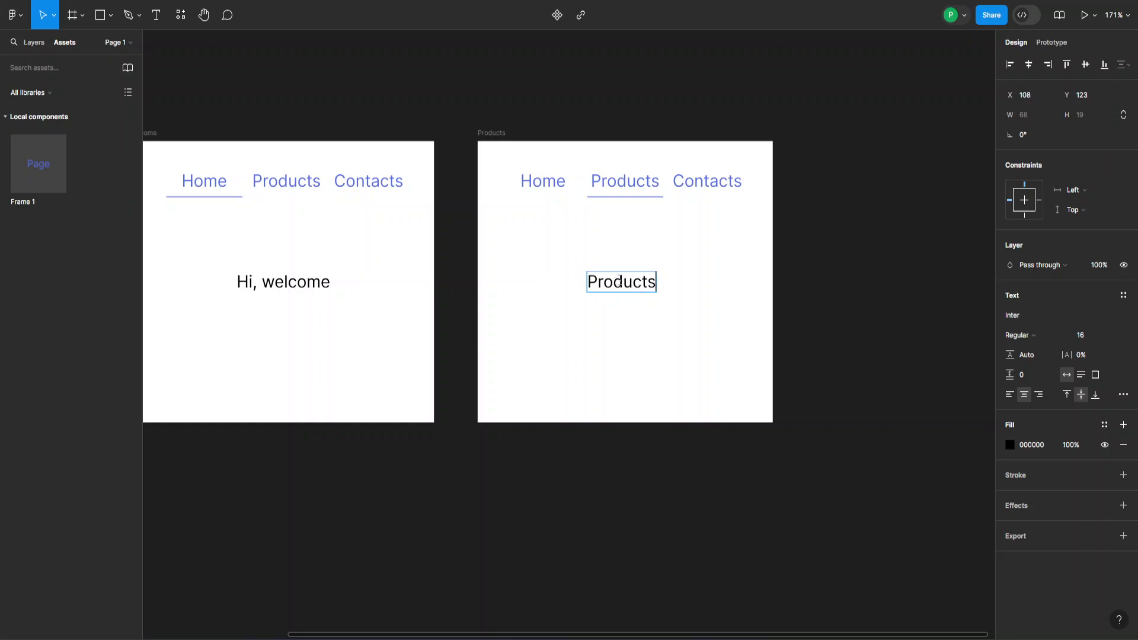
key("Return")
key("Escape")
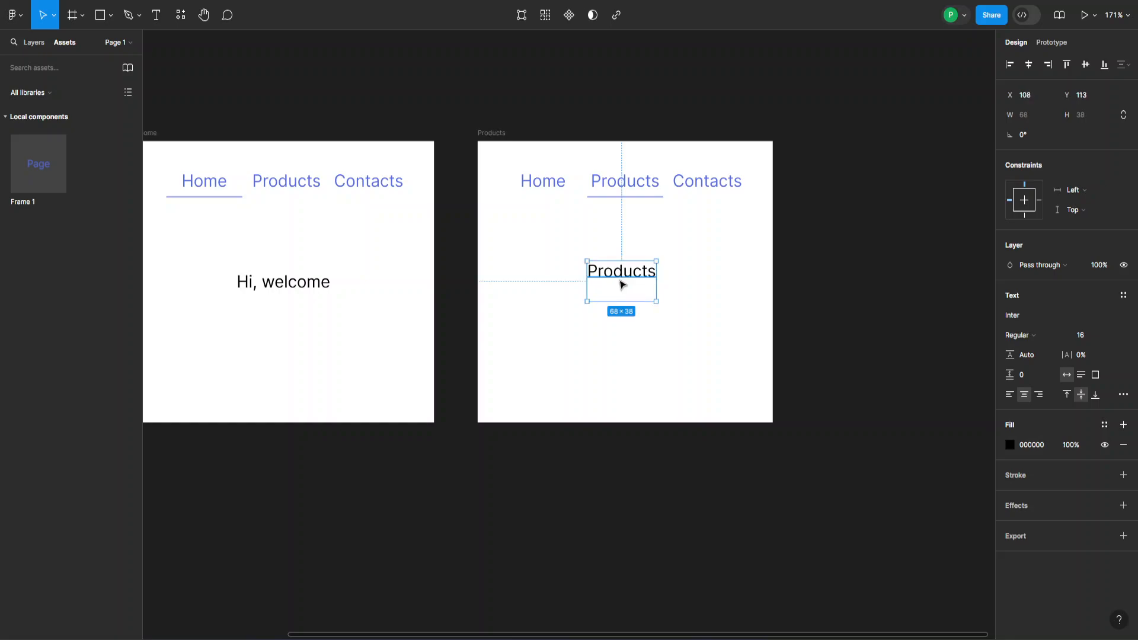
left_click(719, 399)
left_click_drag(616, 273, 719, 271)
- Alt-drag a copy of the Products frame to its right
left_click(851, 262)
left_click_drag(831, 257, 697, 253)
left_click_drag(367, 130, 707, 130)
- Rename the newest frame copy to 'Contacts'
left_click(772, 99)
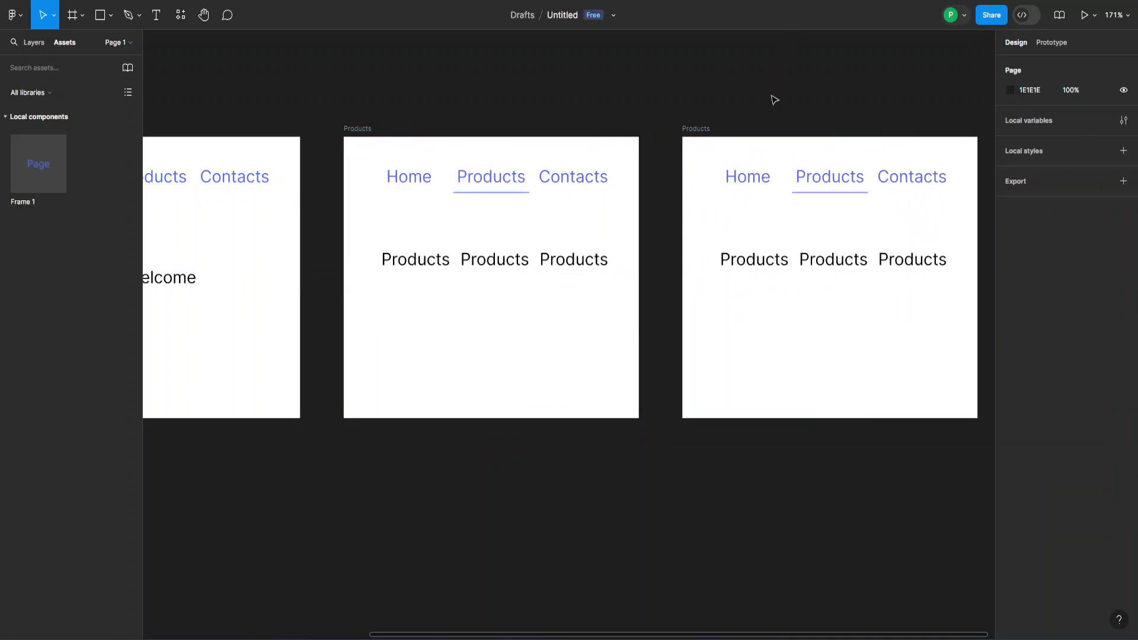
left_click_drag(772, 98, 599, 123)
double_click(553, 133)
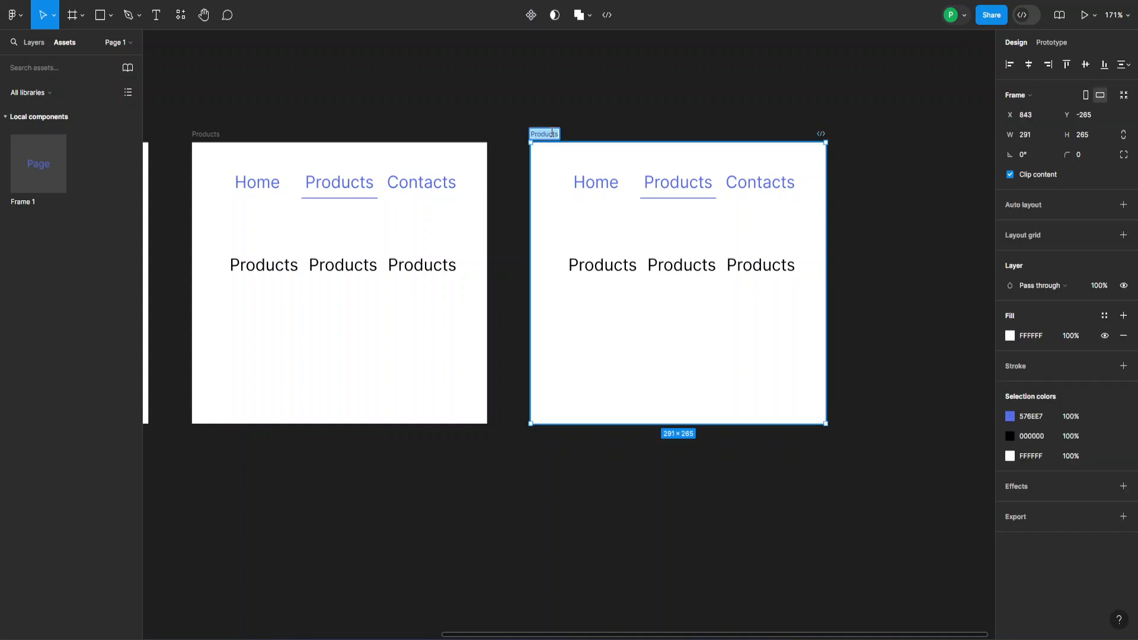
type("Conta")
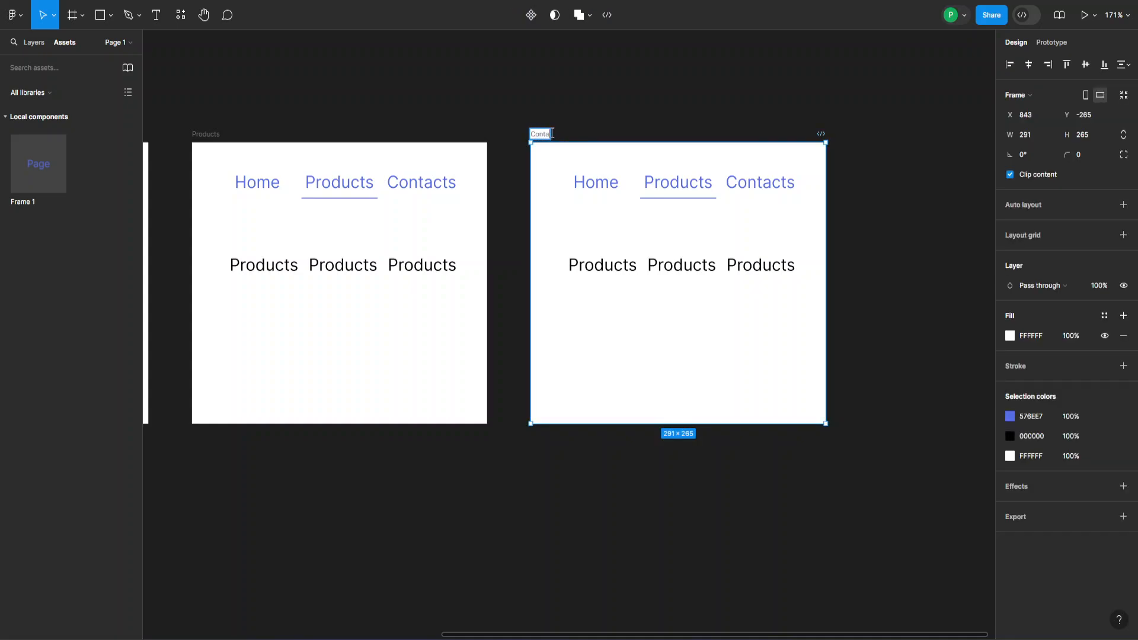
key("Return")
- Delete the three 'Products' text labels from the Contacts frame
double_click(628, 272)
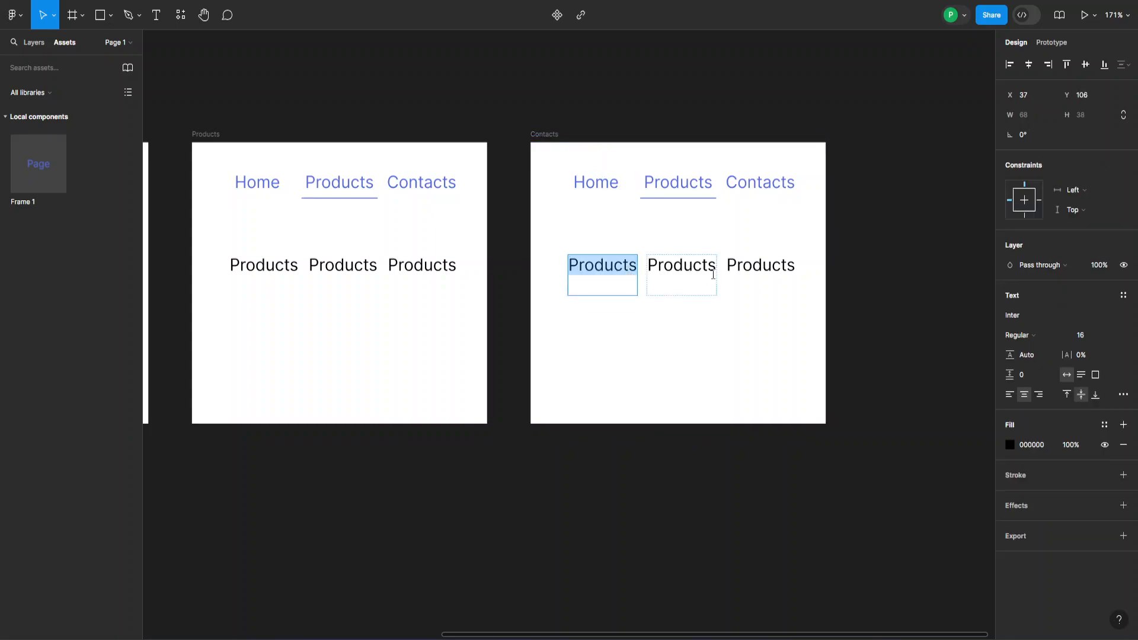
key("BackSpace")
key("Escape")
left_click(690, 264)
key("Delete")
left_click(748, 261)
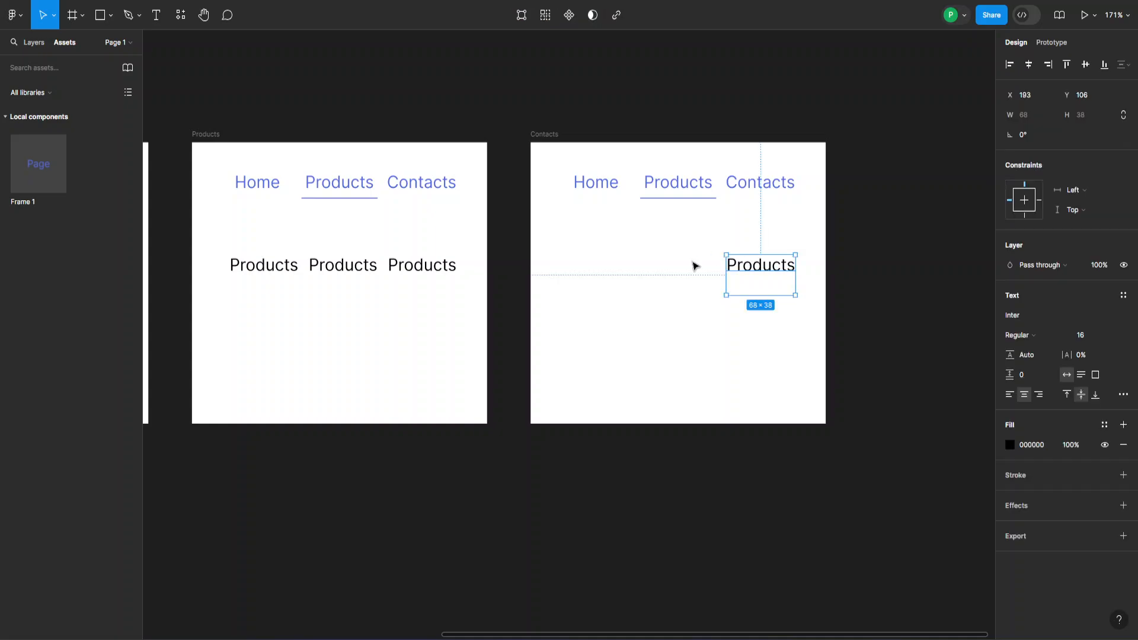
key("Delete")
- Add a 'Phone Number:' text box below the nav in the Contacts frame
left_click(159, 17)
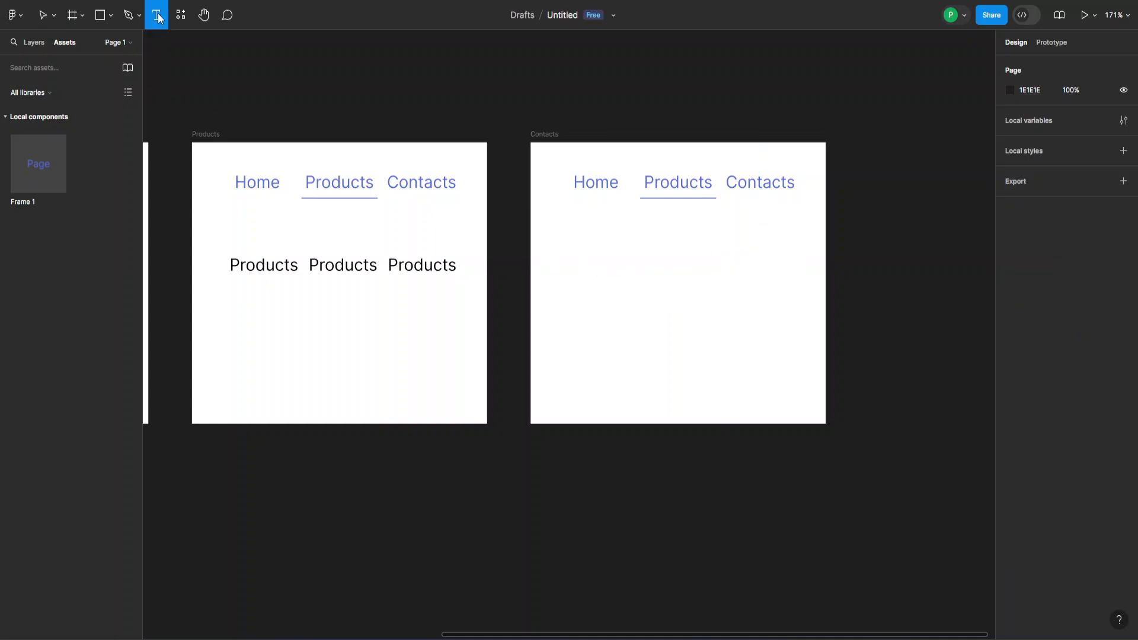
left_click_drag(585, 254, 761, 295)
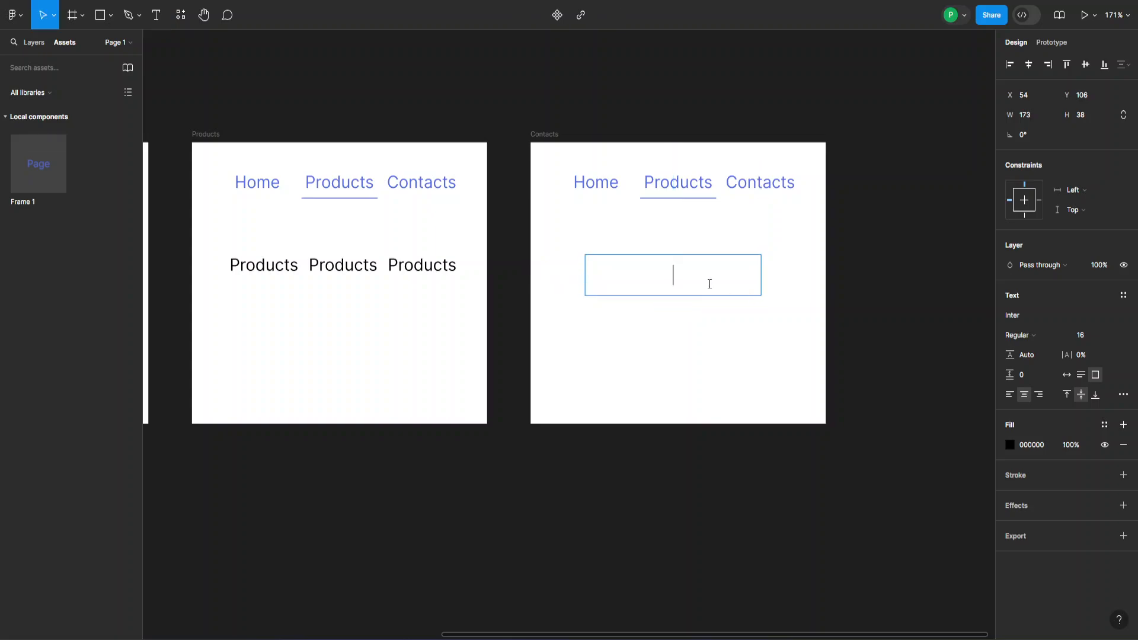
type("Phone Number")
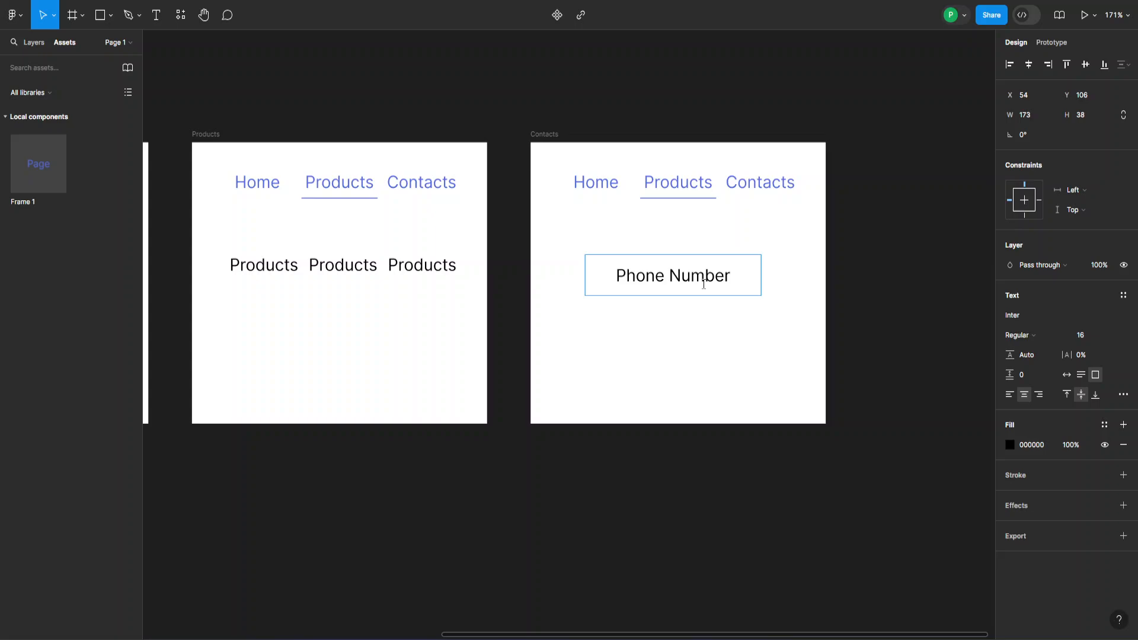
type("<")
key("BackSpace")
type(":")
key("Escape")
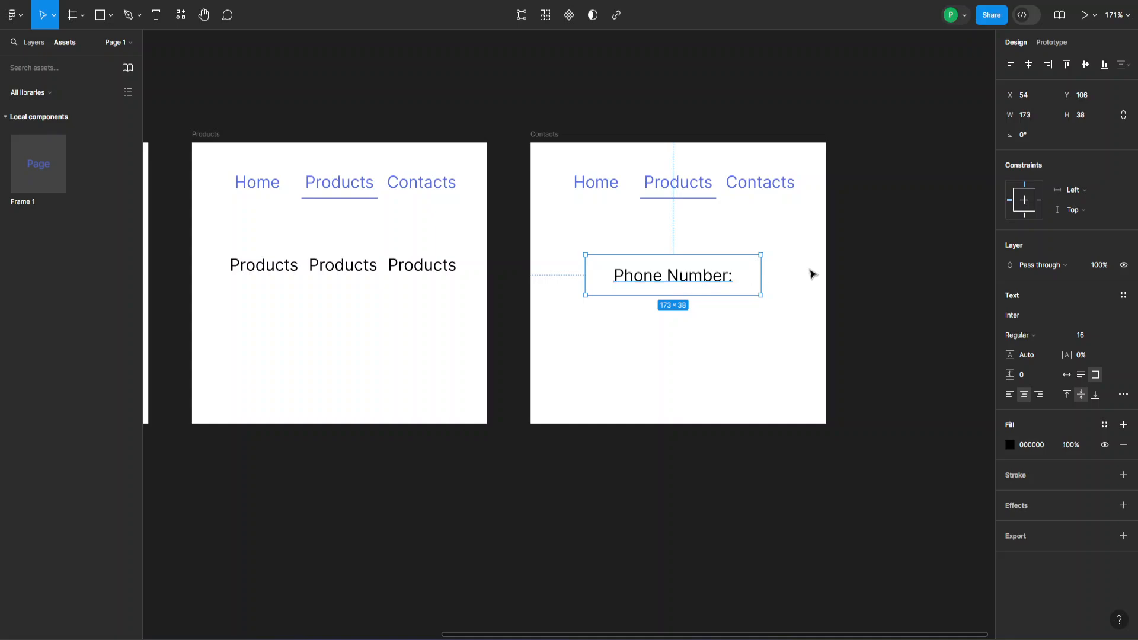
left_click(903, 255)
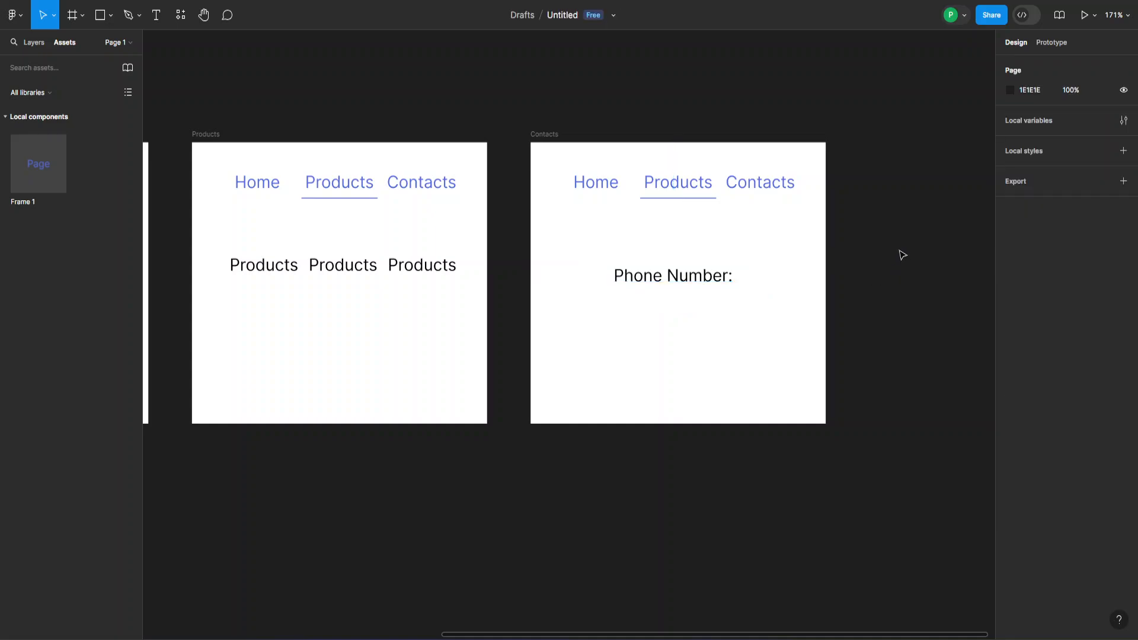
- Set the Contacts frame's Products tab to Default and its Contacts tab to Selected
left_click(685, 189)
left_click(1088, 243)
left_click(1050, 214)
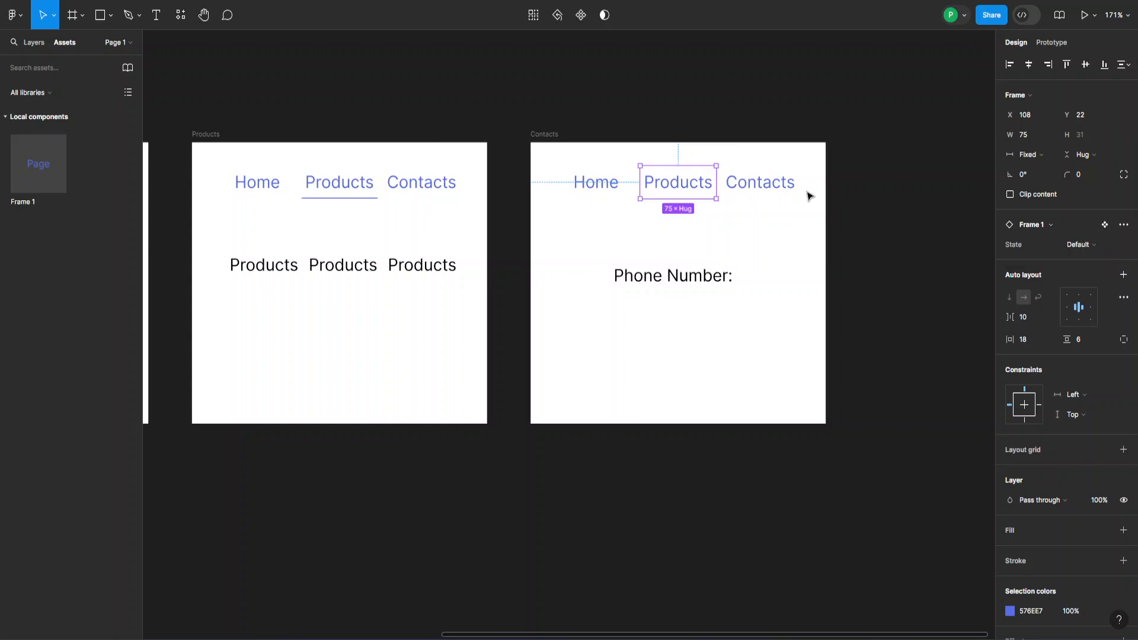
left_click(780, 189)
left_click(1092, 245)
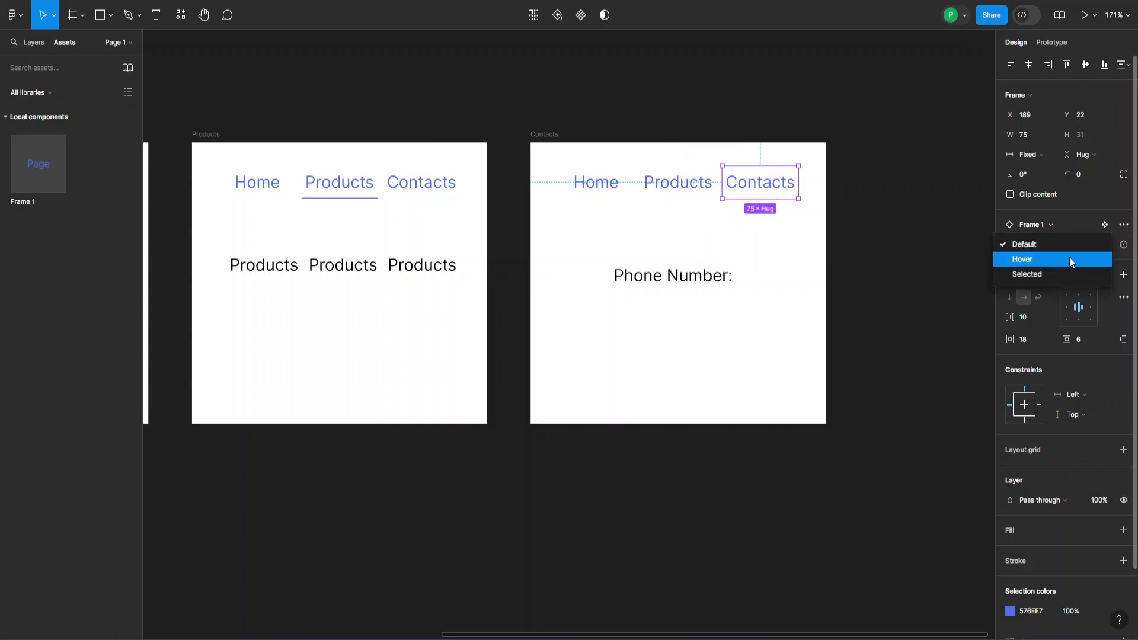
left_click(1043, 272)
left_click(531, 106)
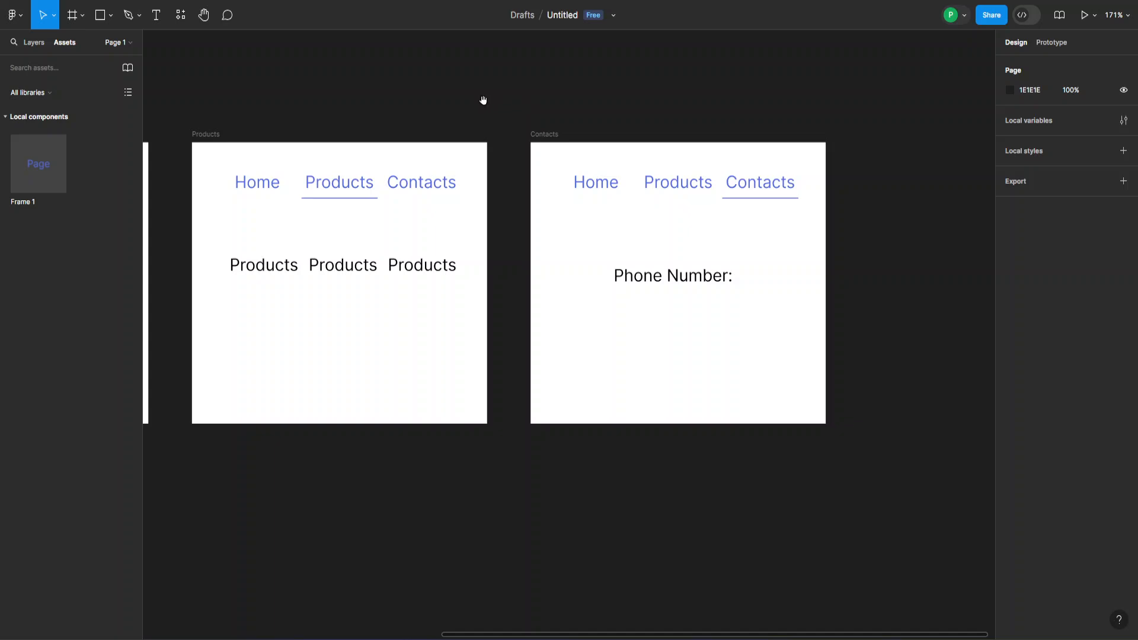
- Move the three Products body texts slightly lower in the Products frame
left_click_drag(483, 99, 631, 121)
scroll(647, 154, "down", 5, "ctrl")
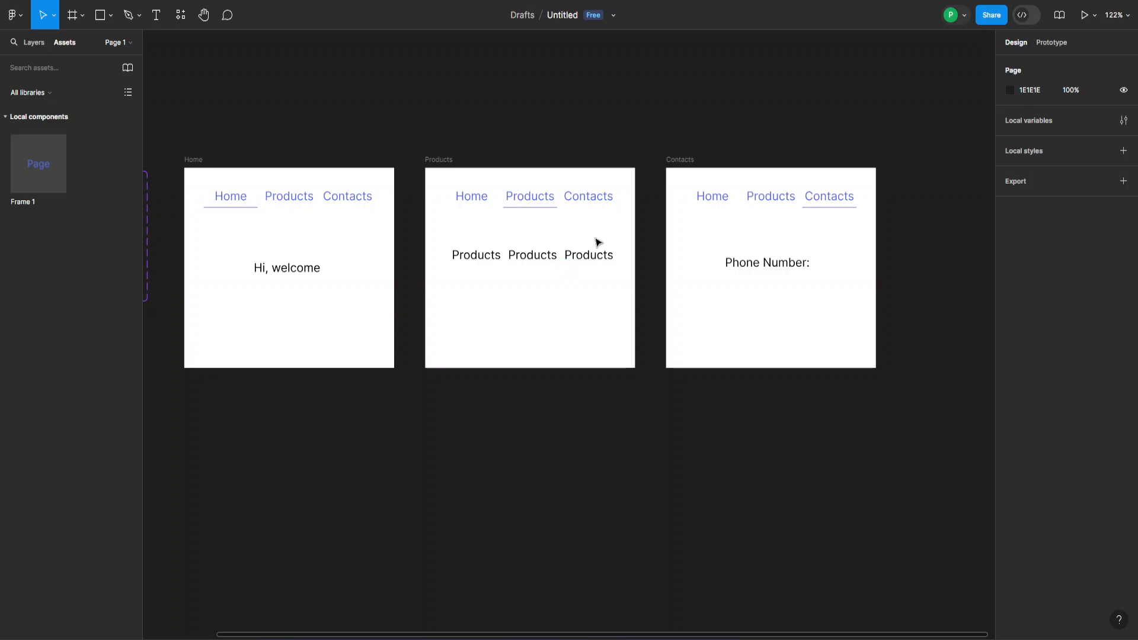
left_click_drag(632, 256, 499, 277)
left_click(506, 129)
left_click_drag(500, 118, 545, 115)
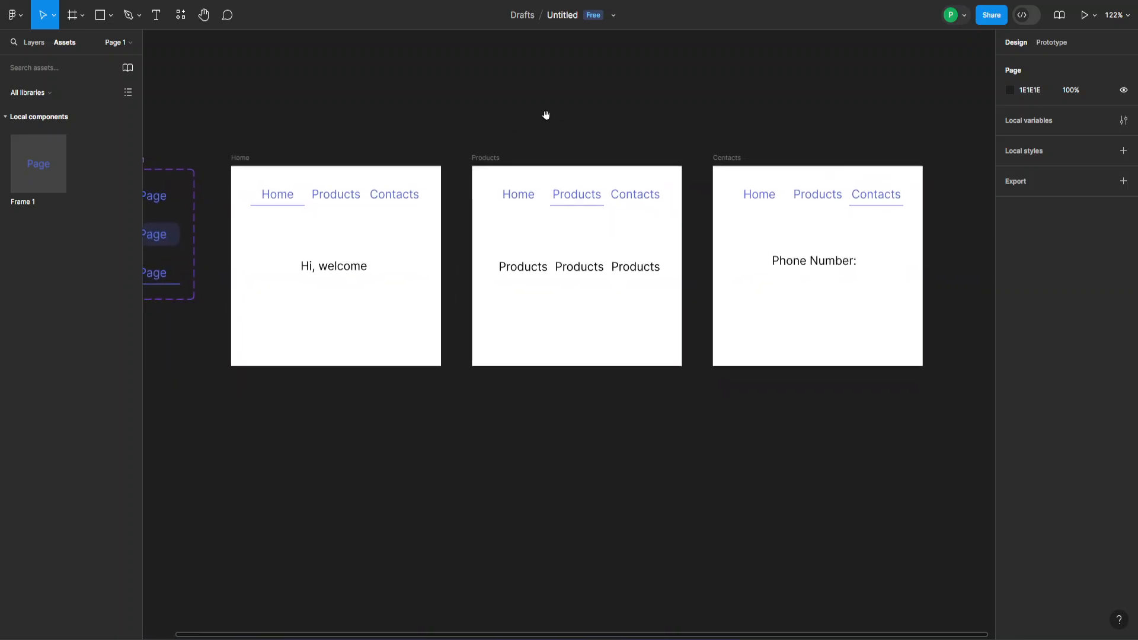
- Link the Home frame's Products tab to the Products frame with an On click prototype connection
left_click(1054, 46)
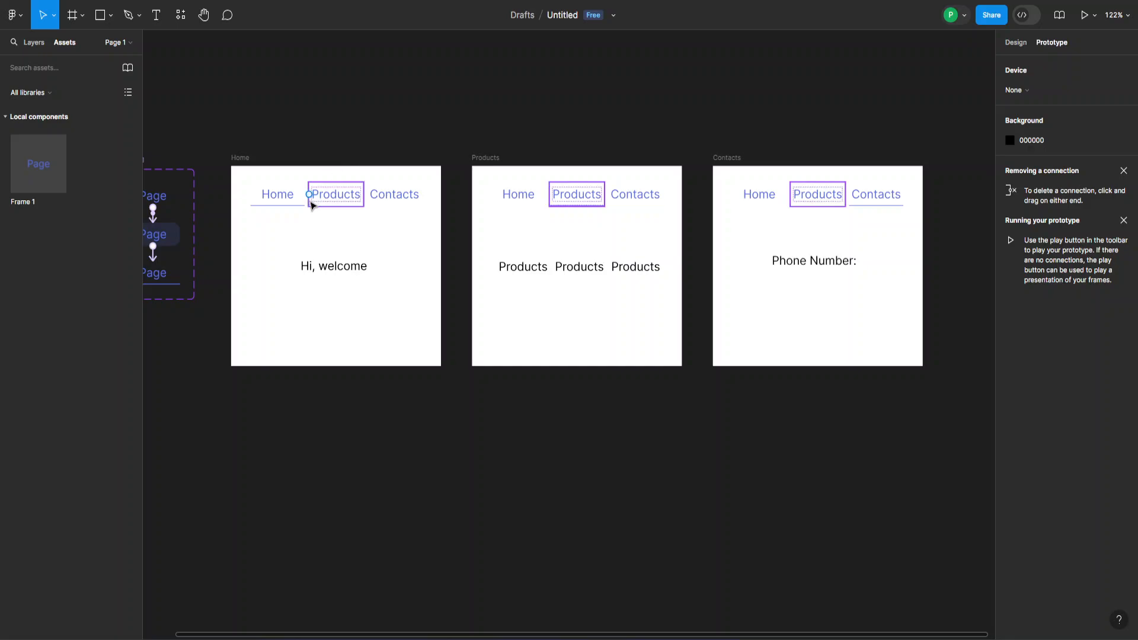
left_click(345, 197)
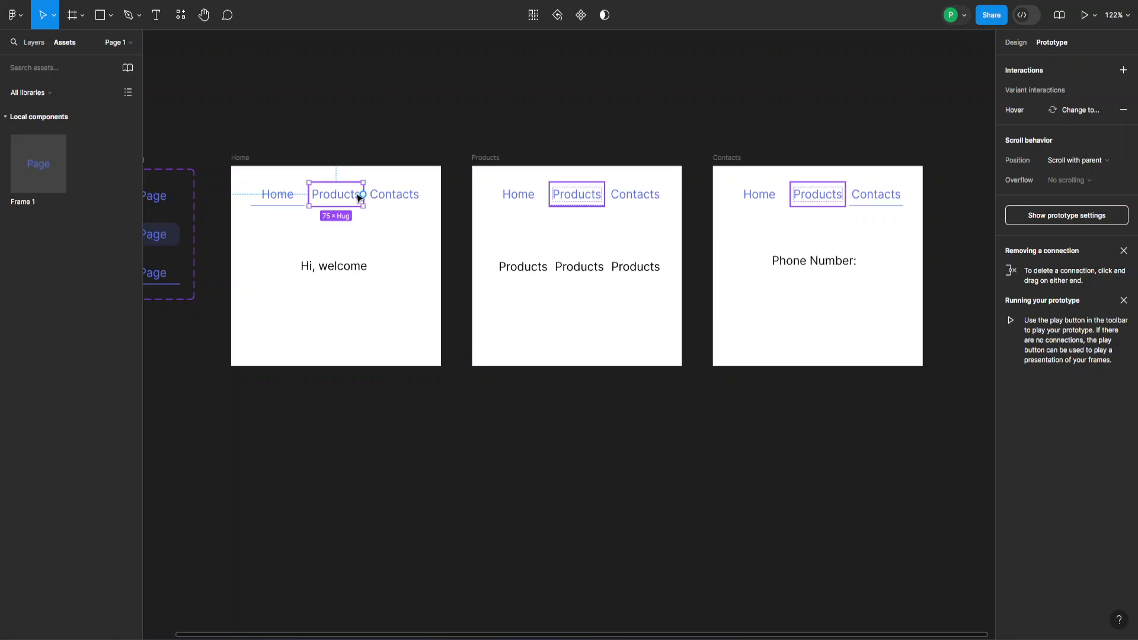
left_click_drag(364, 195, 480, 268)
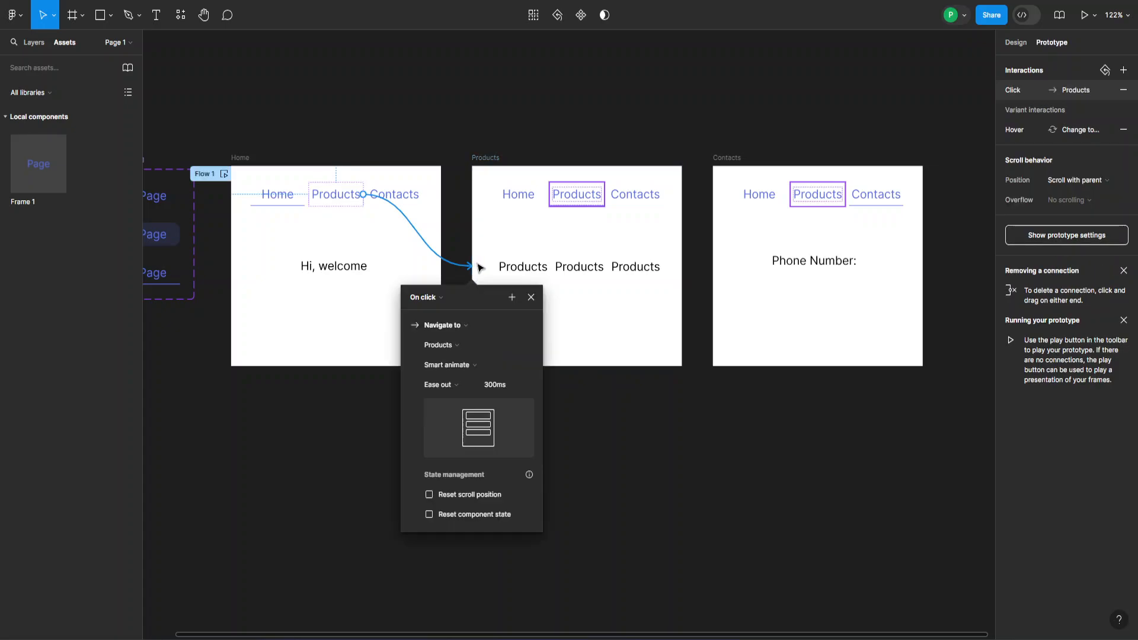
left_click(532, 298)
- Link Home's Contacts tab to Contacts, and the Products frame's Home and Contacts tabs to their frames
left_click(412, 194)
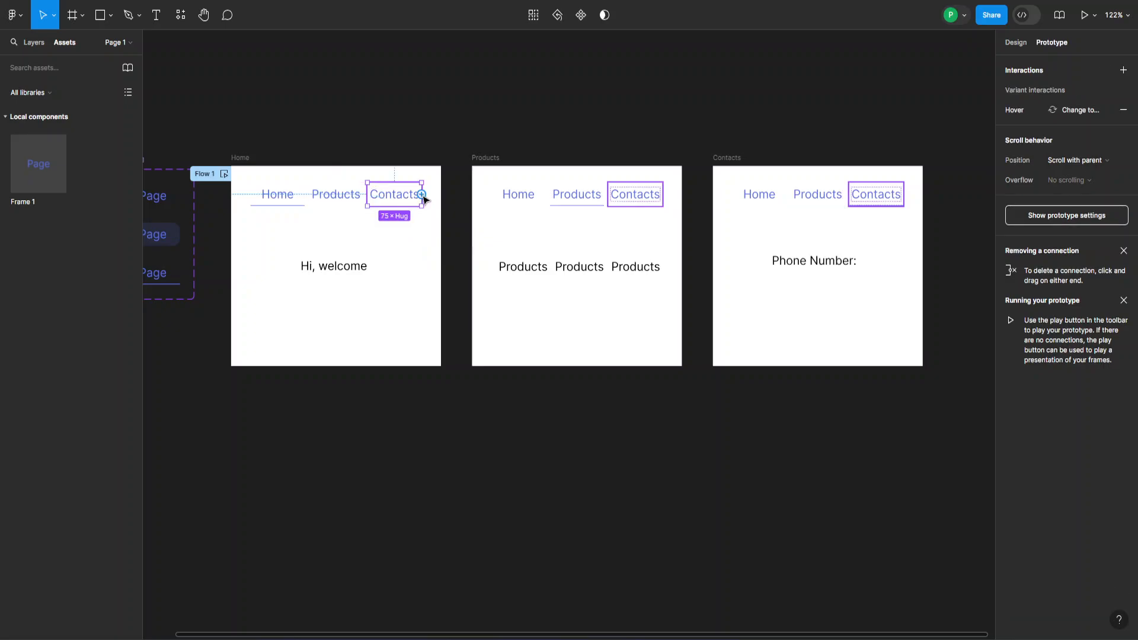
left_click_drag(427, 197, 717, 268)
left_click(772, 297)
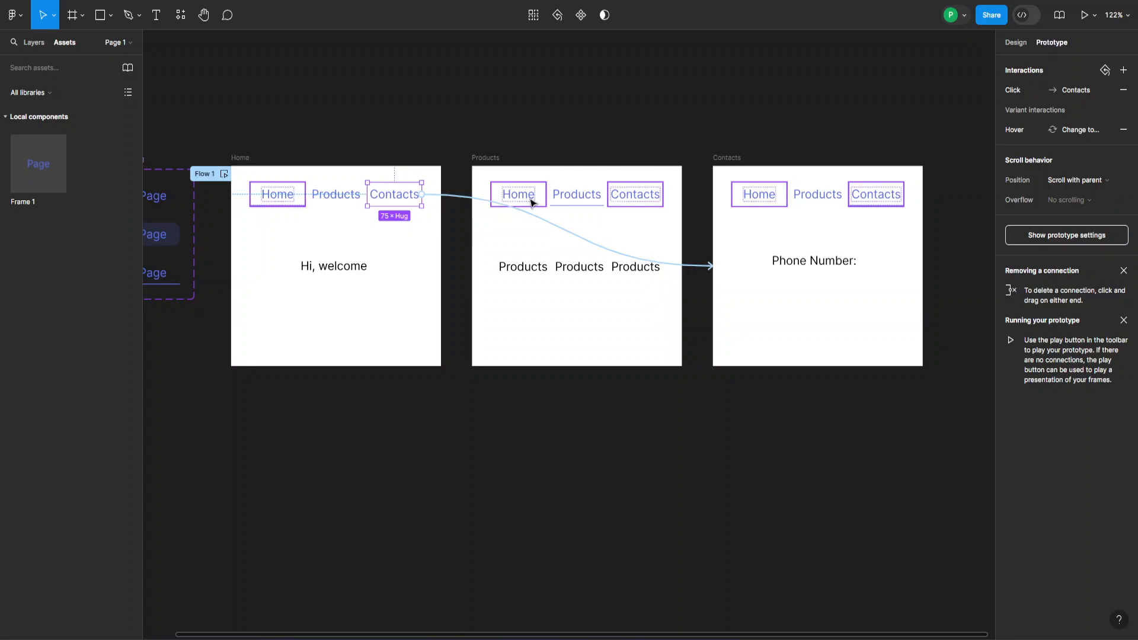
left_click(524, 199)
left_click_drag(491, 195, 432, 253)
left_click(500, 298)
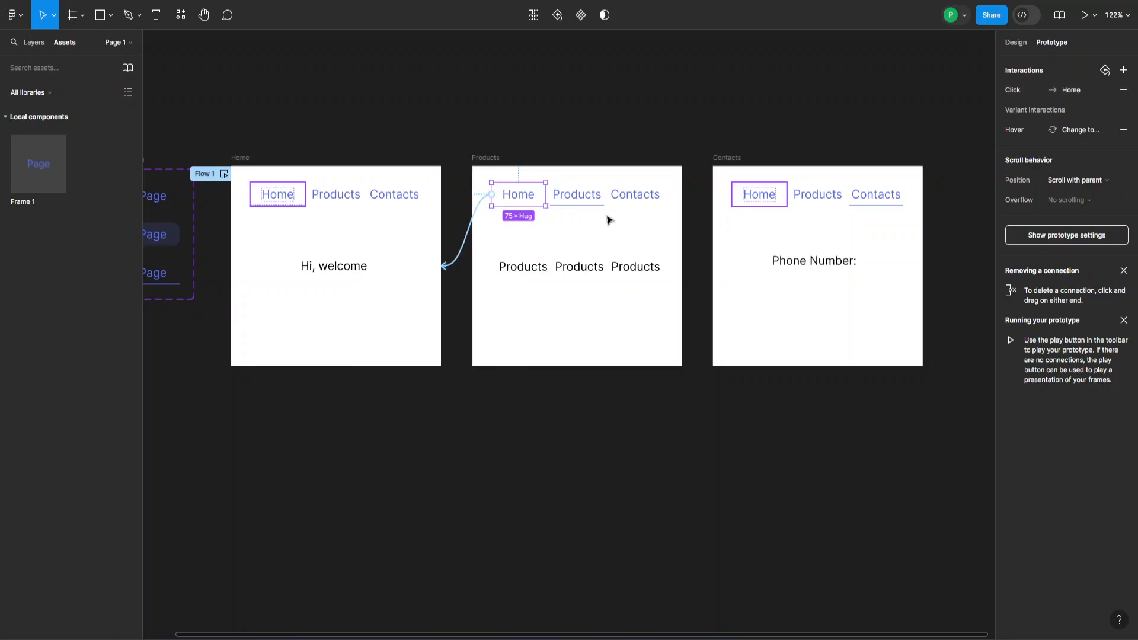
left_click(633, 196)
left_click_drag(665, 197, 721, 263)
left_click(770, 299)
- Link the Contacts frame's Home tab to Home and its Products tab to Products
left_click(748, 194)
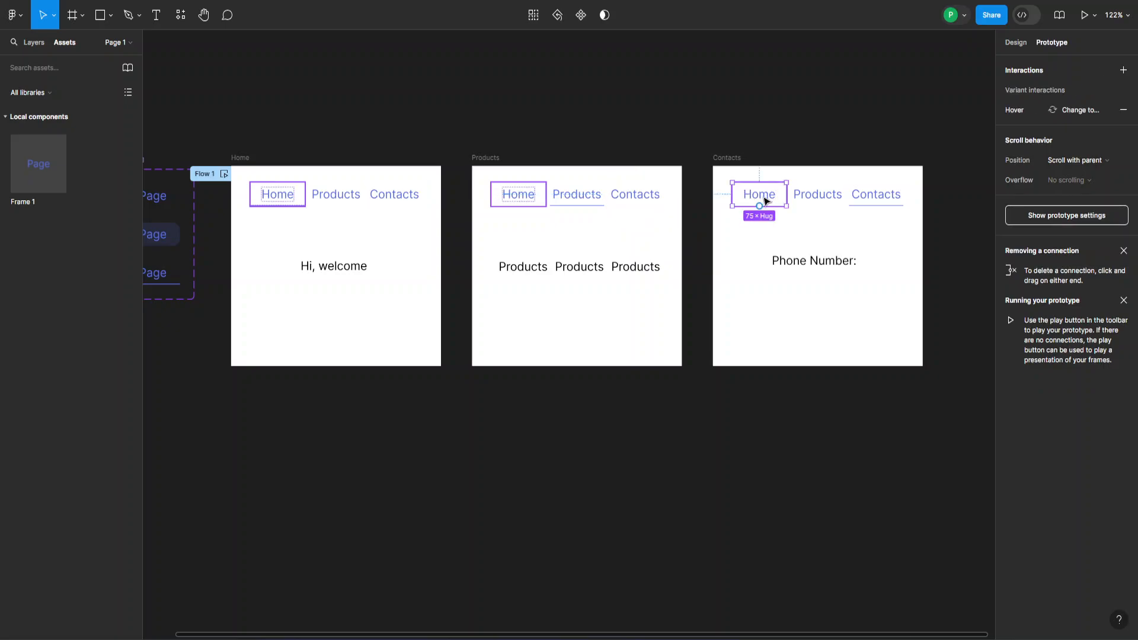
left_click_drag(759, 206, 444, 267)
left_click(501, 297)
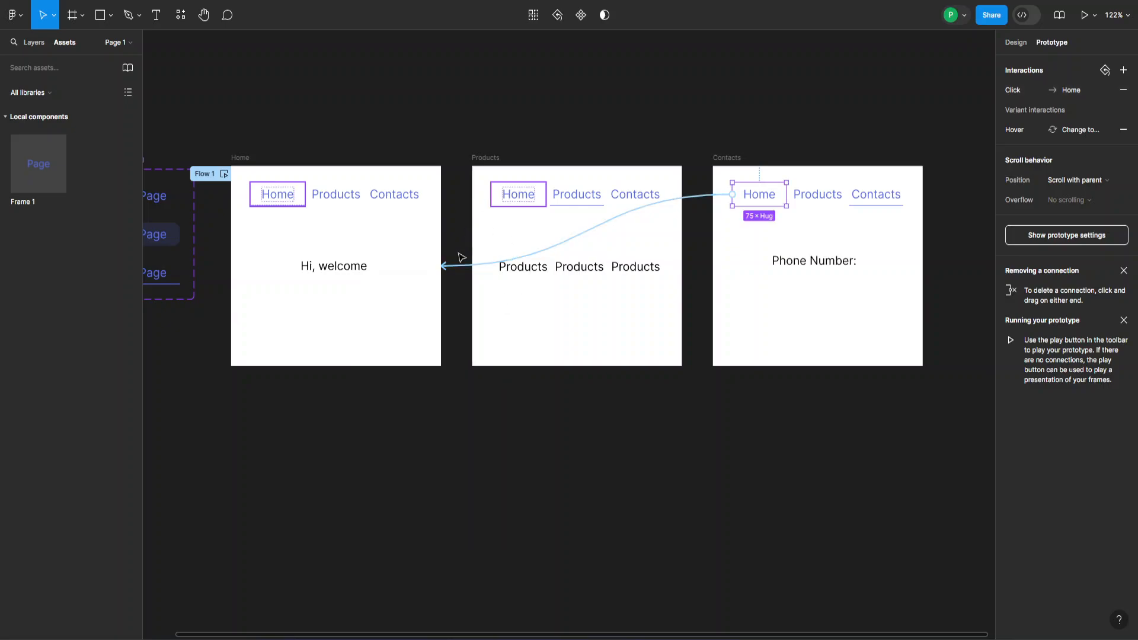
left_click(833, 200)
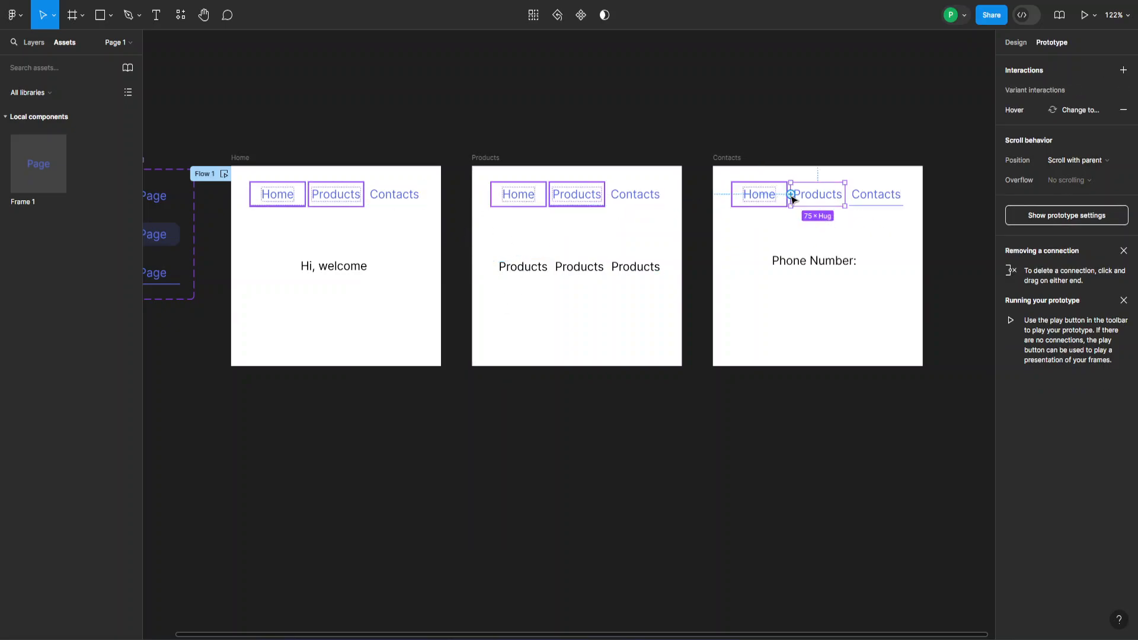
left_click_drag(791, 195, 690, 266)
left_click_drag(685, 271, 683, 268)
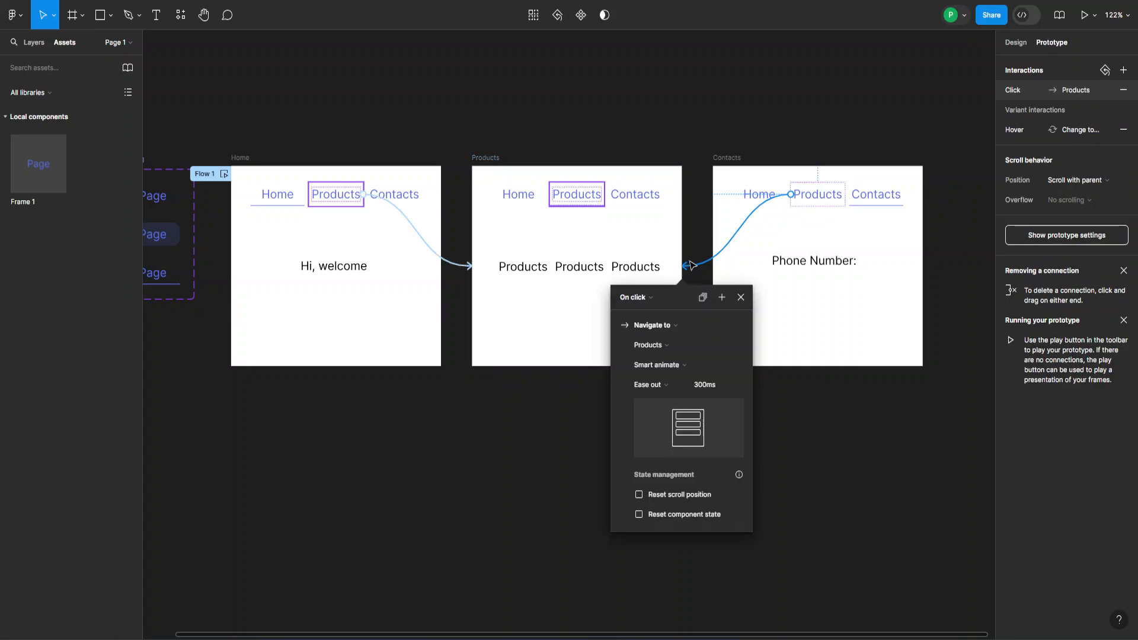
- Select the Home frame as the starting point and launch Present mode
left_click(740, 297)
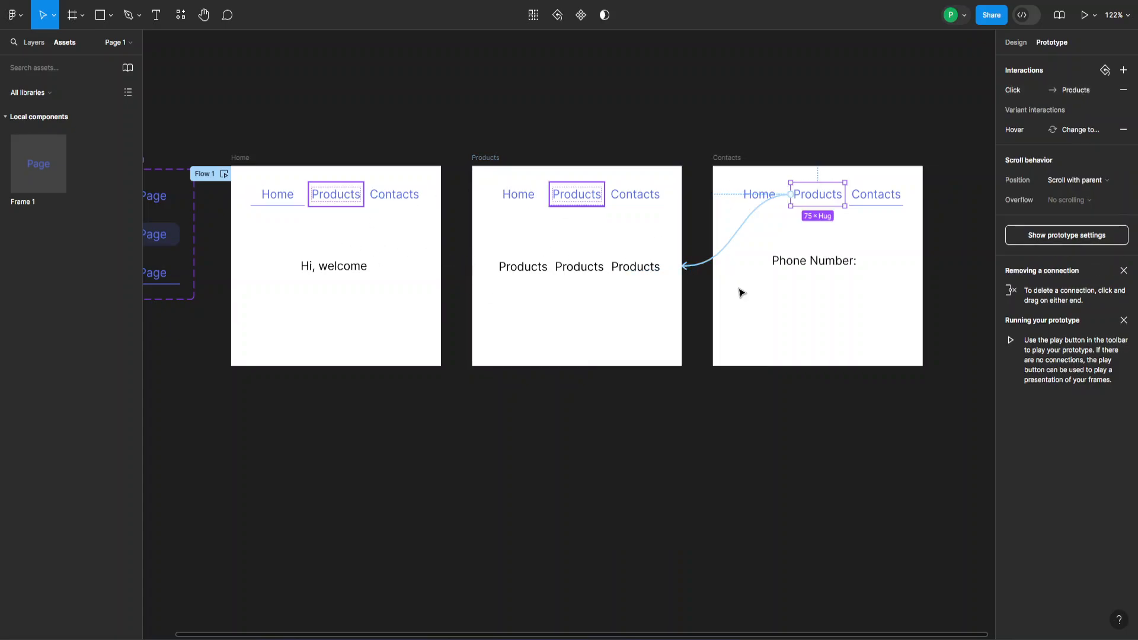
left_click(438, 131)
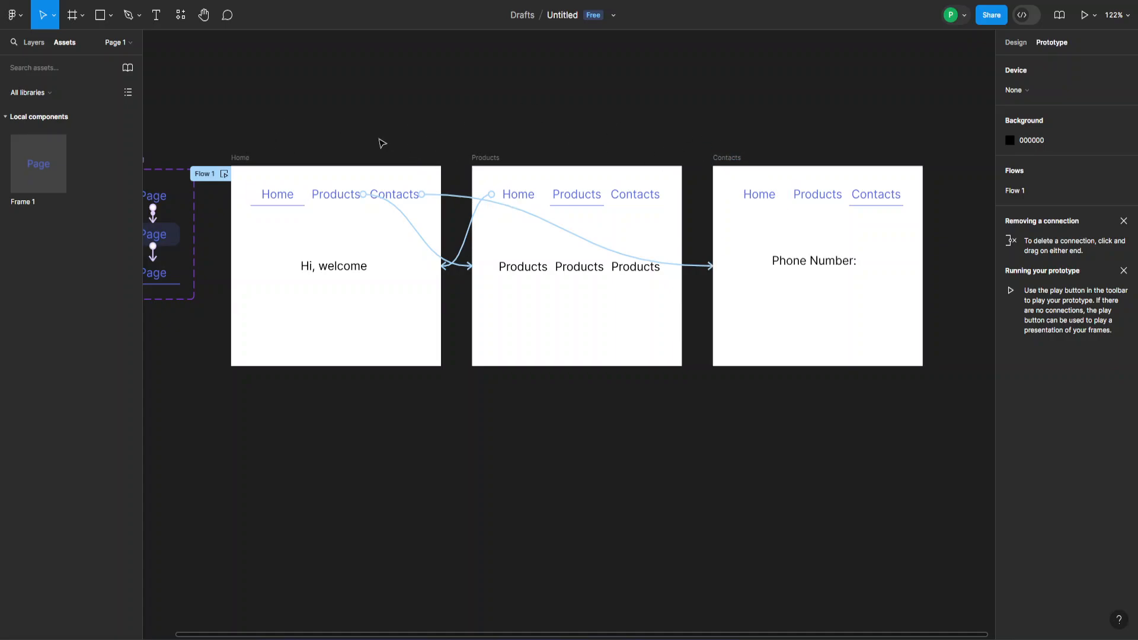
left_click(244, 157)
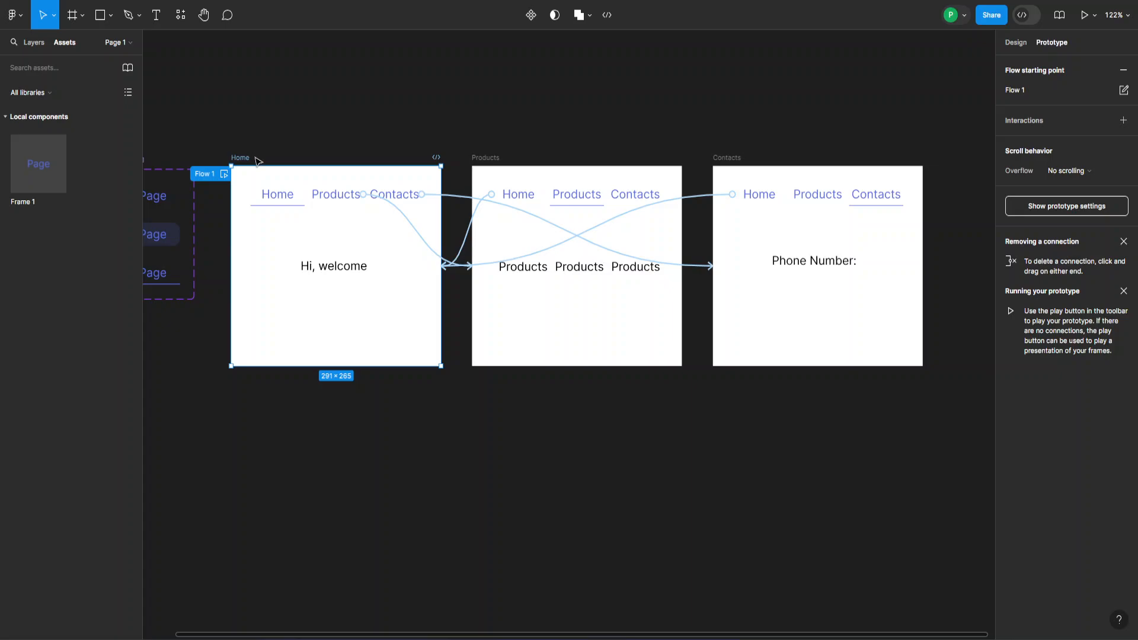
left_click(1086, 21)
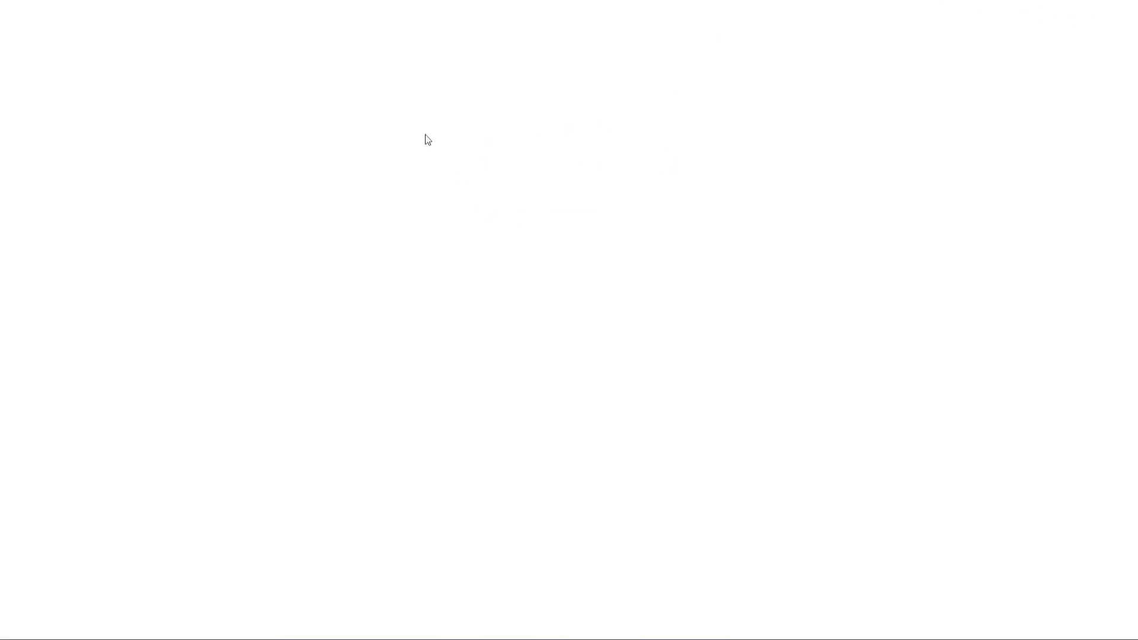